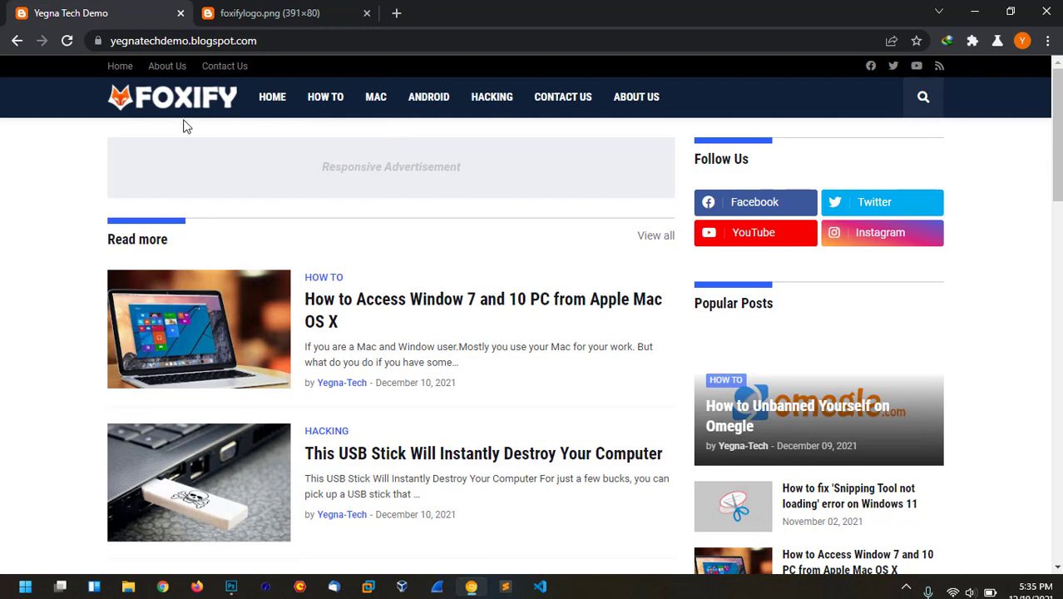
Step: Bring up Photoshop and examine the foxifylogo.png image and its dimensions alongside the demo blog's header in the browser
click(306, 7)
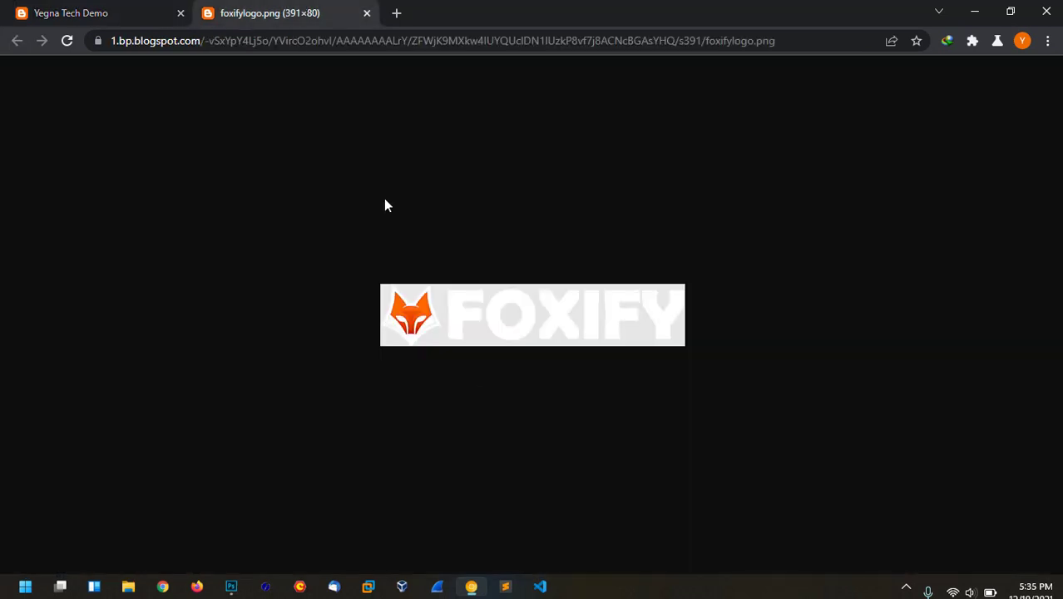
click(228, 588)
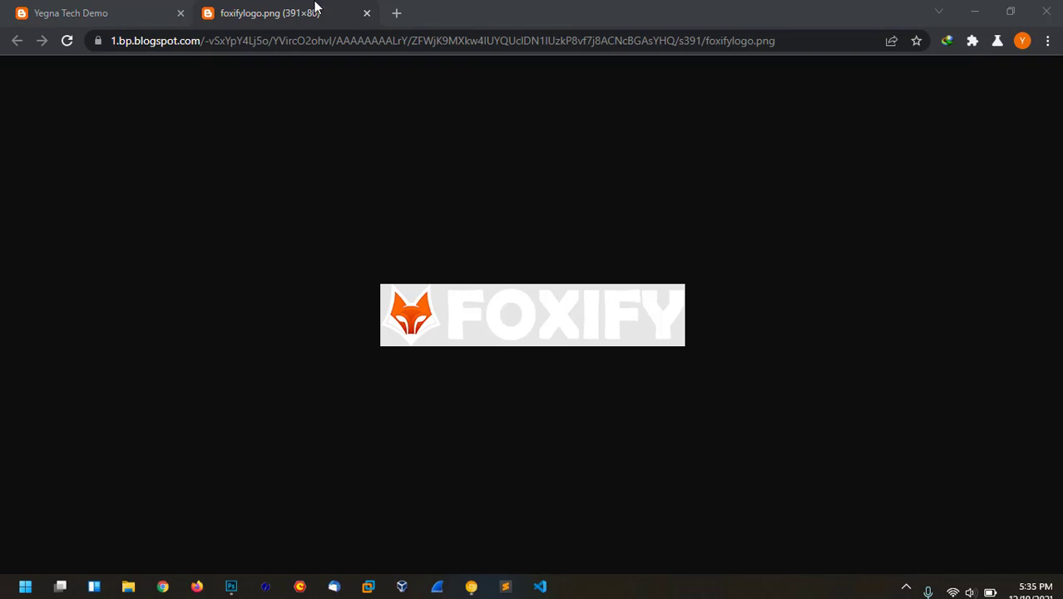
click(311, 10)
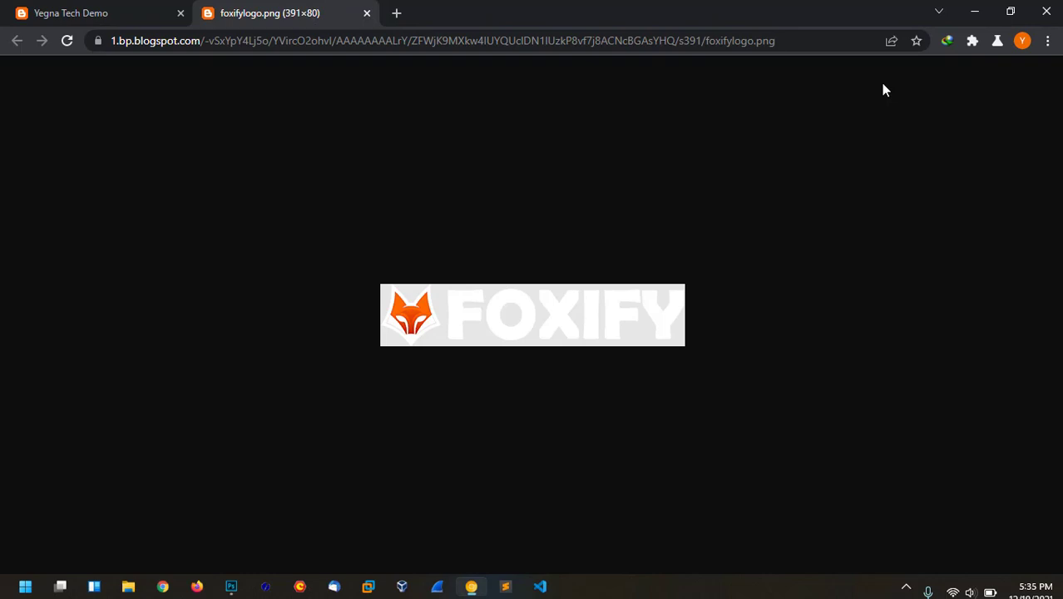
click(977, 11)
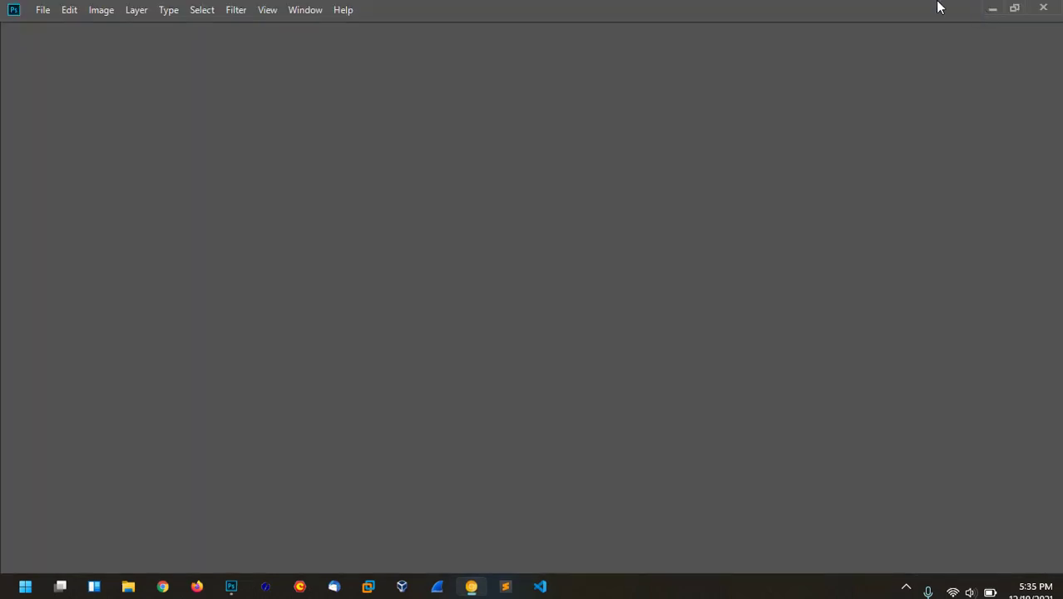
click(470, 587)
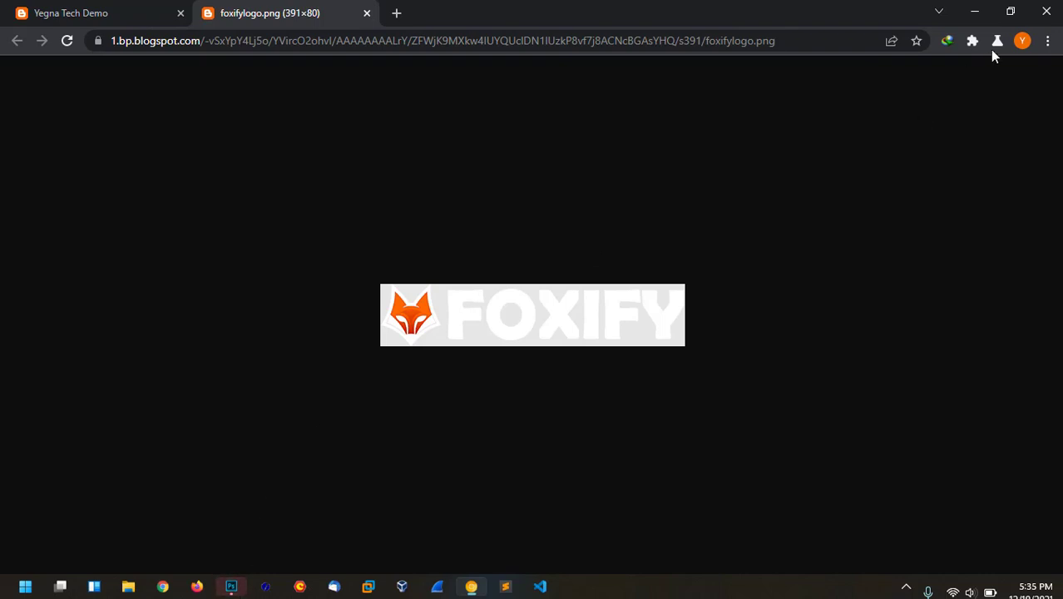
click(974, 10)
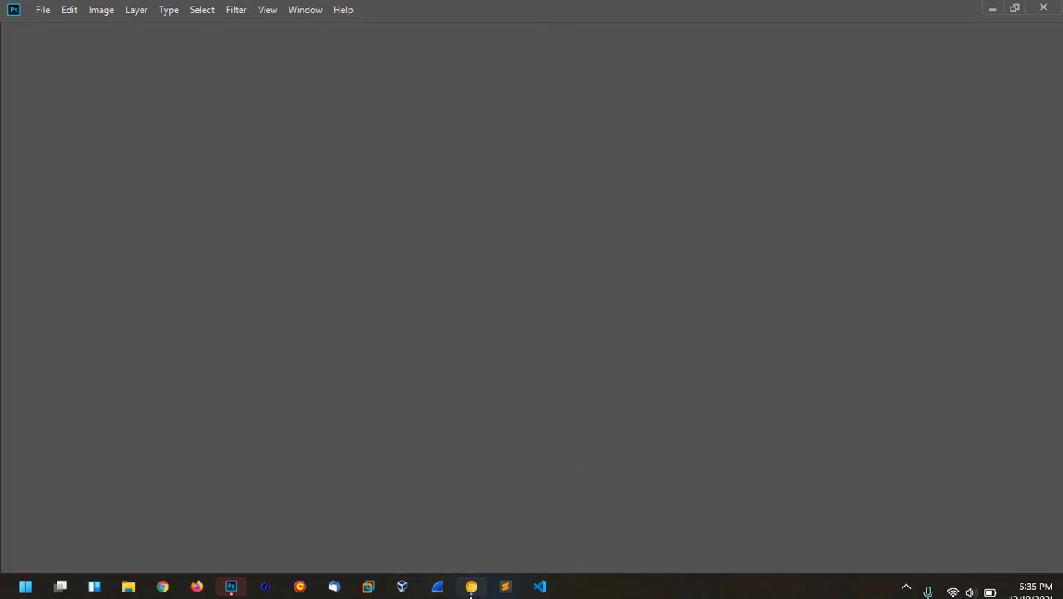
click(471, 586)
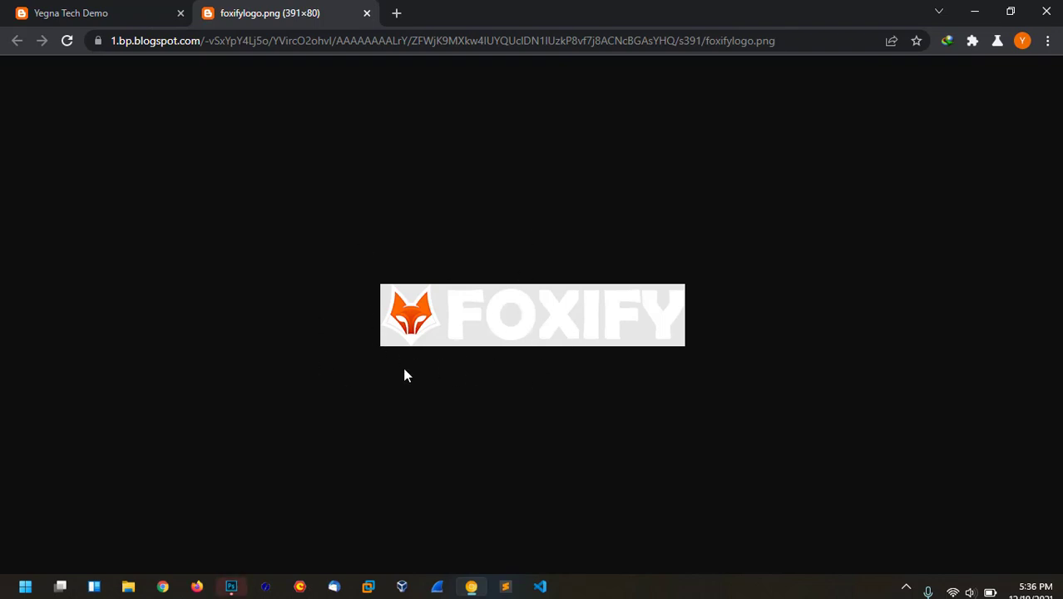
click(128, 12)
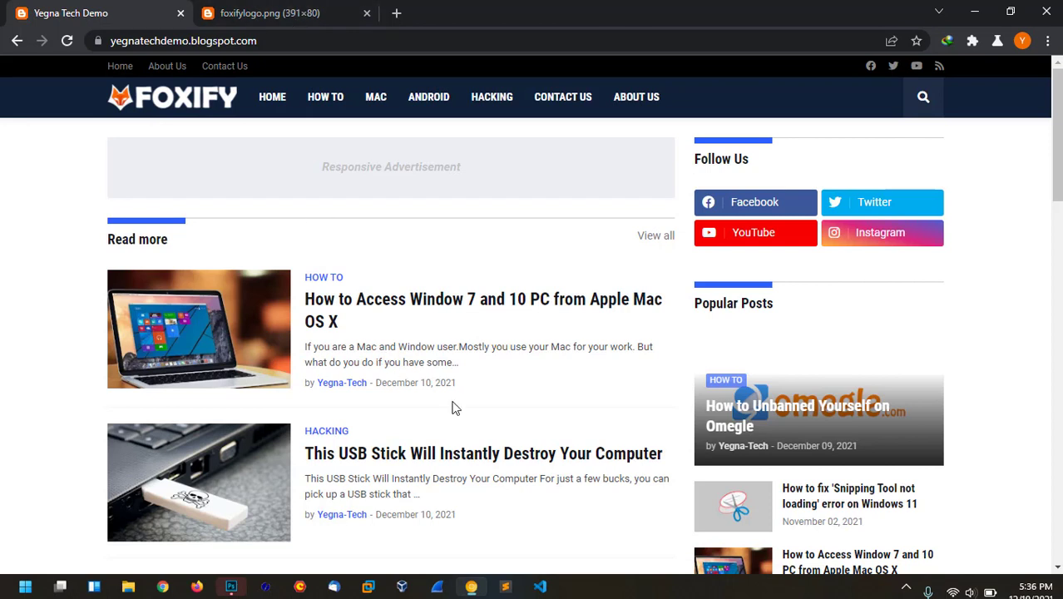
mouse_move(239, 590)
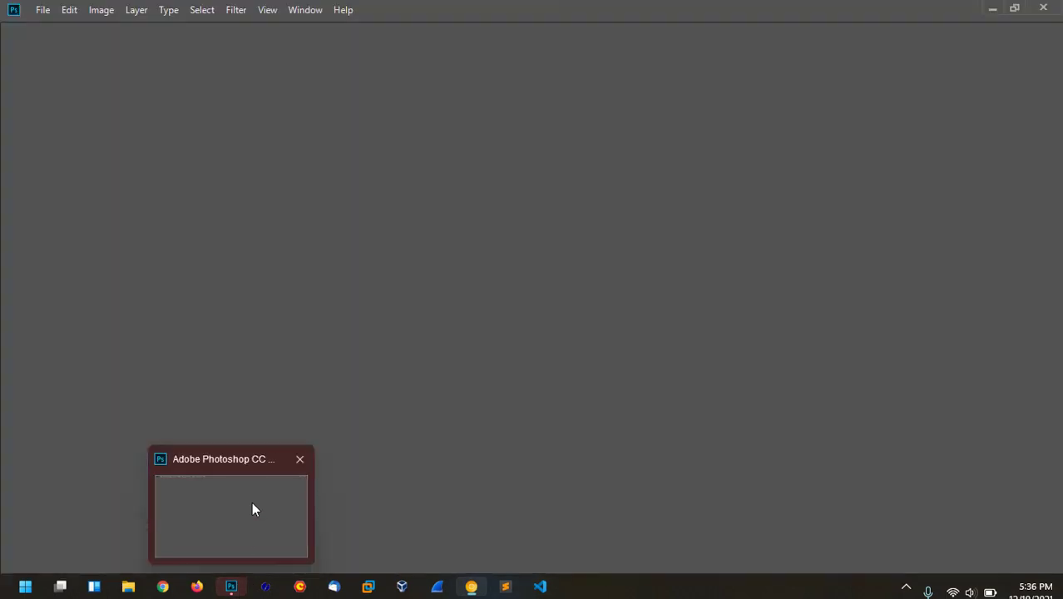
click(252, 501)
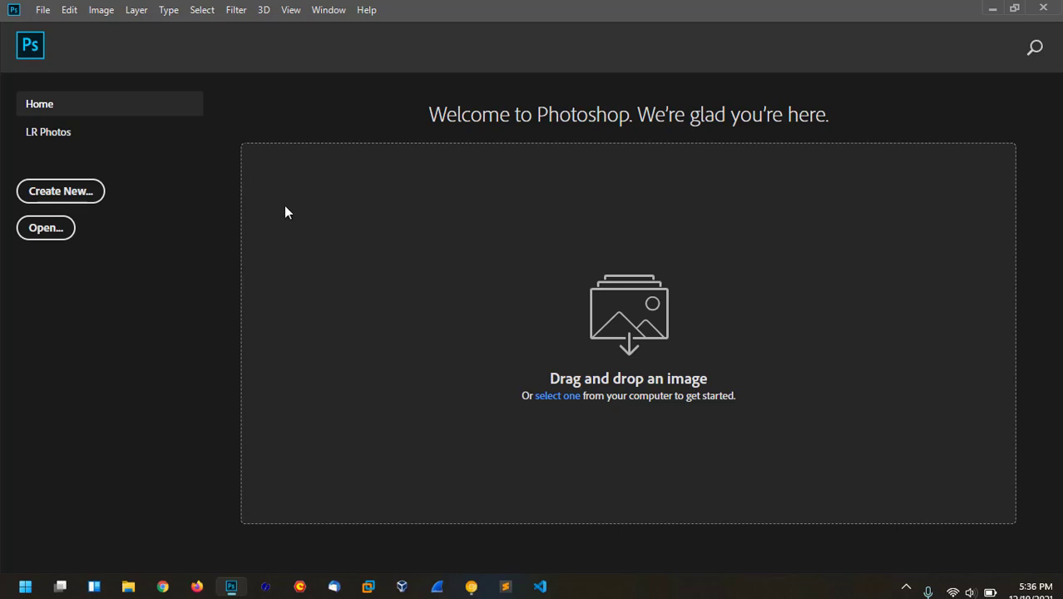
click(75, 194)
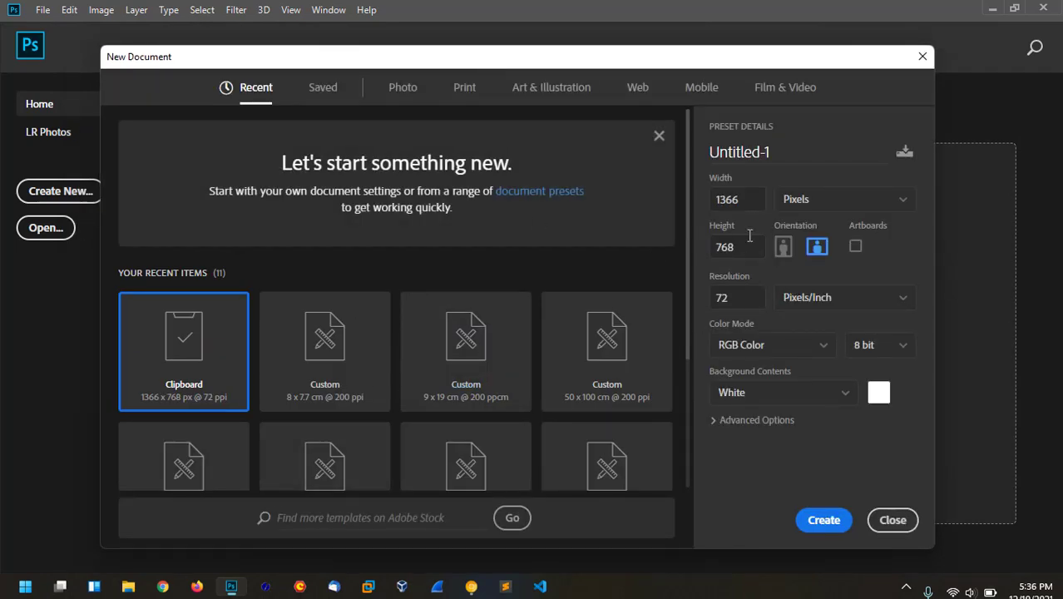
drag(756, 204, 722, 214)
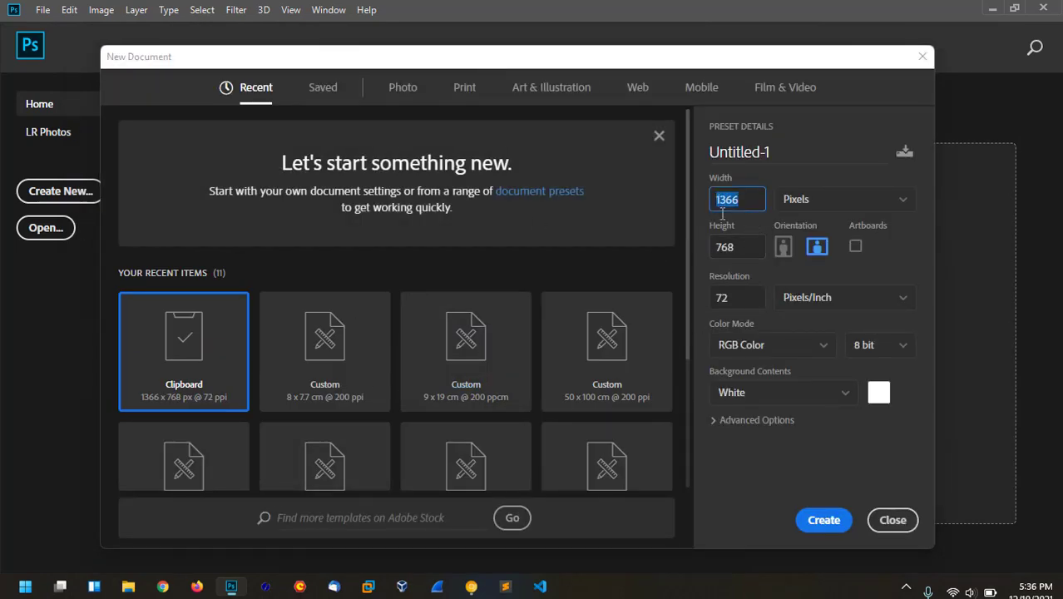
double_click(749, 248)
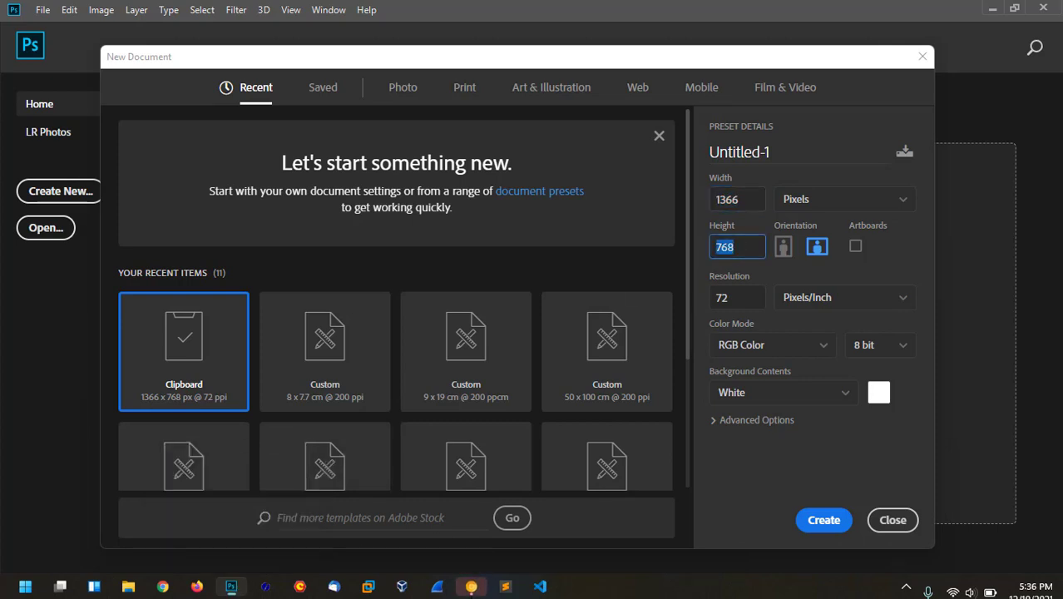
click(893, 520)
Step: Check the logo image's dimensions in the browser and set up a new Photoshop document 391 pixels wide and 80 pixels high
click(469, 587)
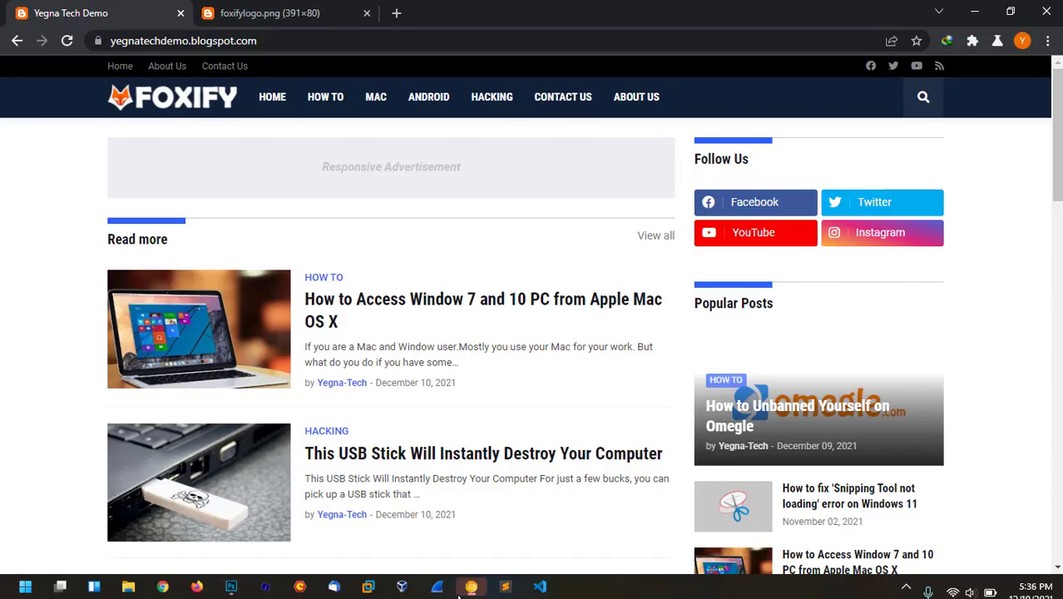
click(287, 12)
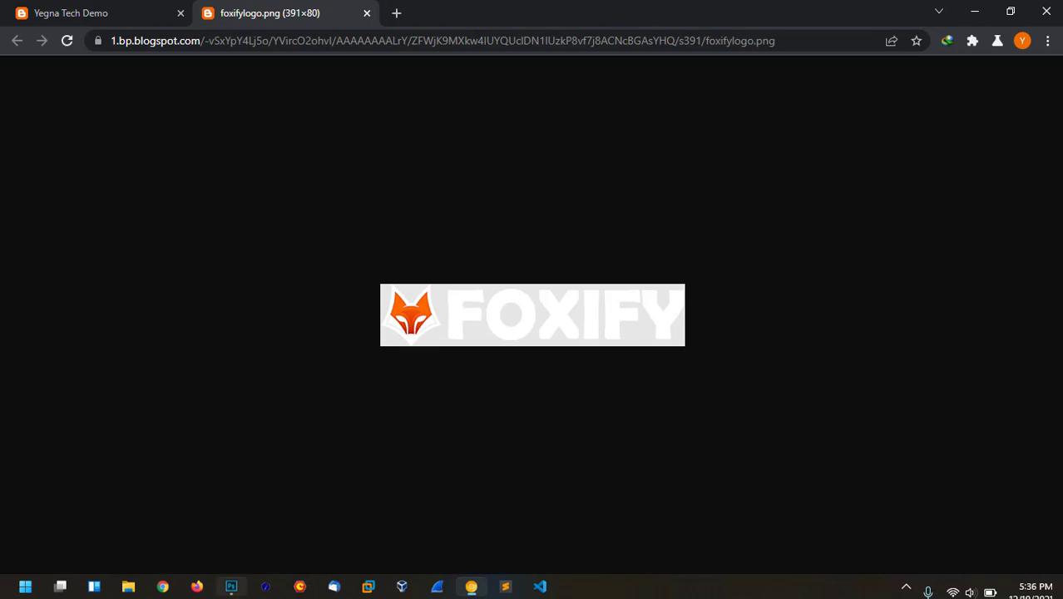
click(232, 586)
click(83, 189)
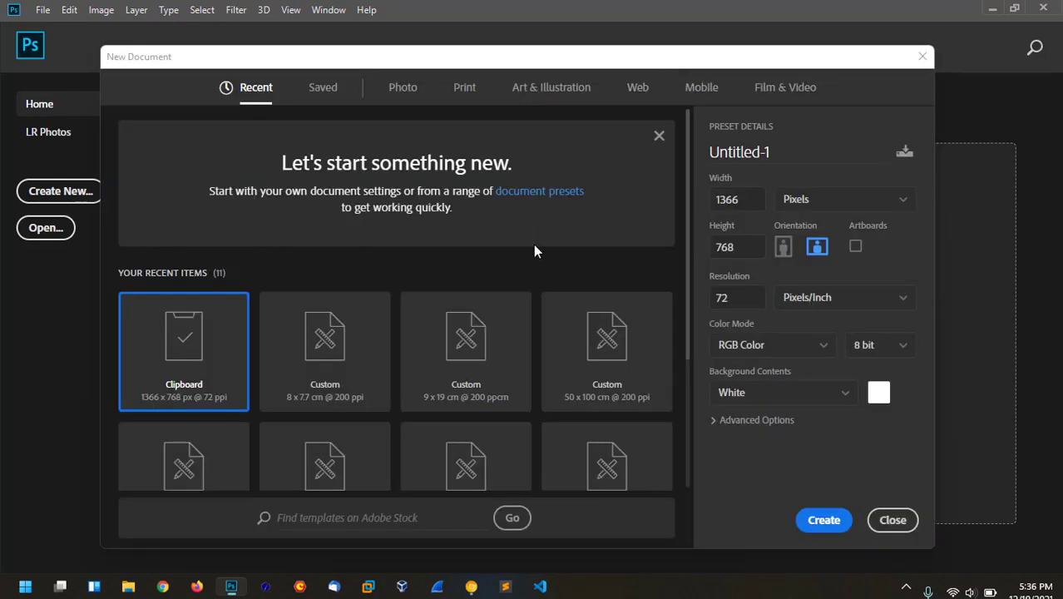
double_click(744, 201)
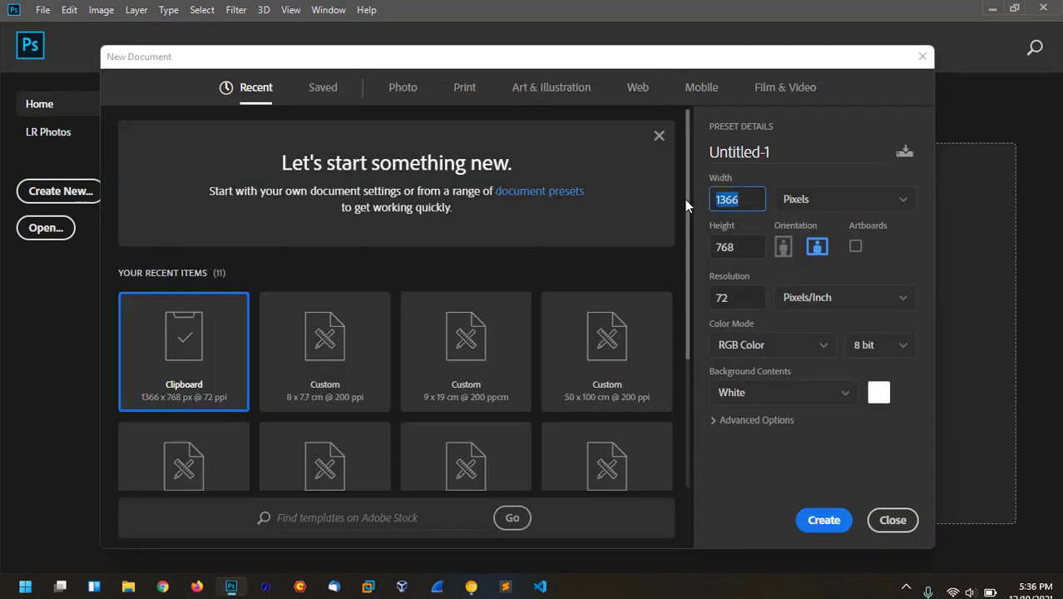
text(391)
click(736, 246)
text(80)
click(882, 256)
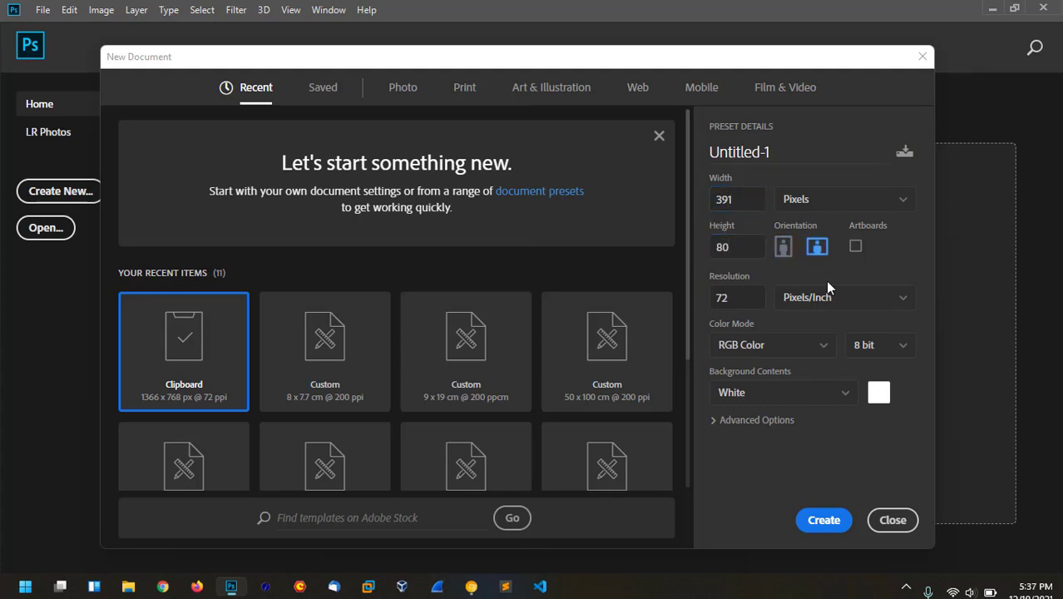
Step: Set the new document's background contents to Transparent and create the document
click(835, 397)
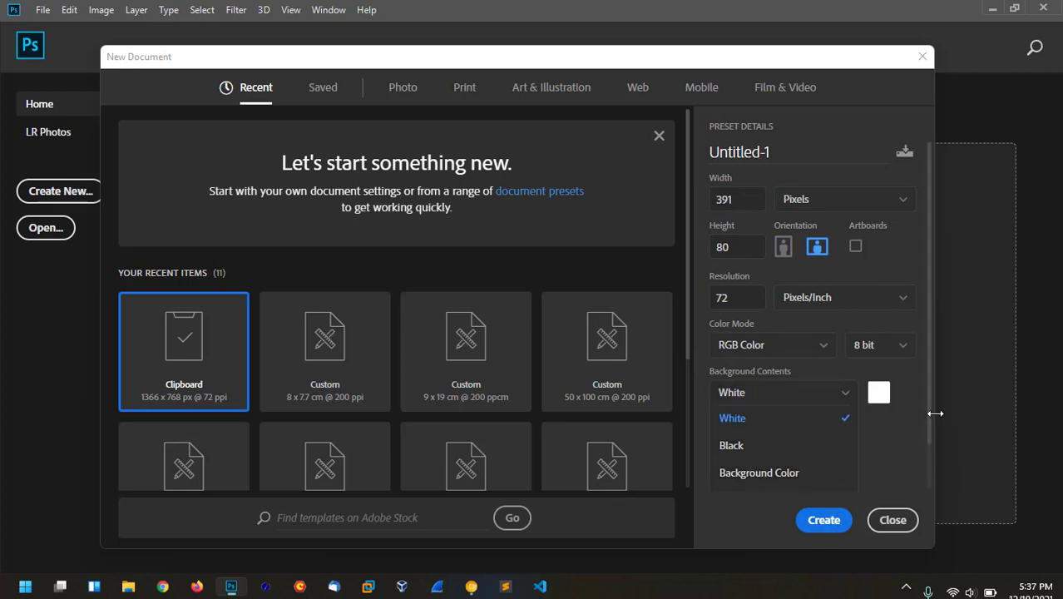
drag(928, 414, 927, 474)
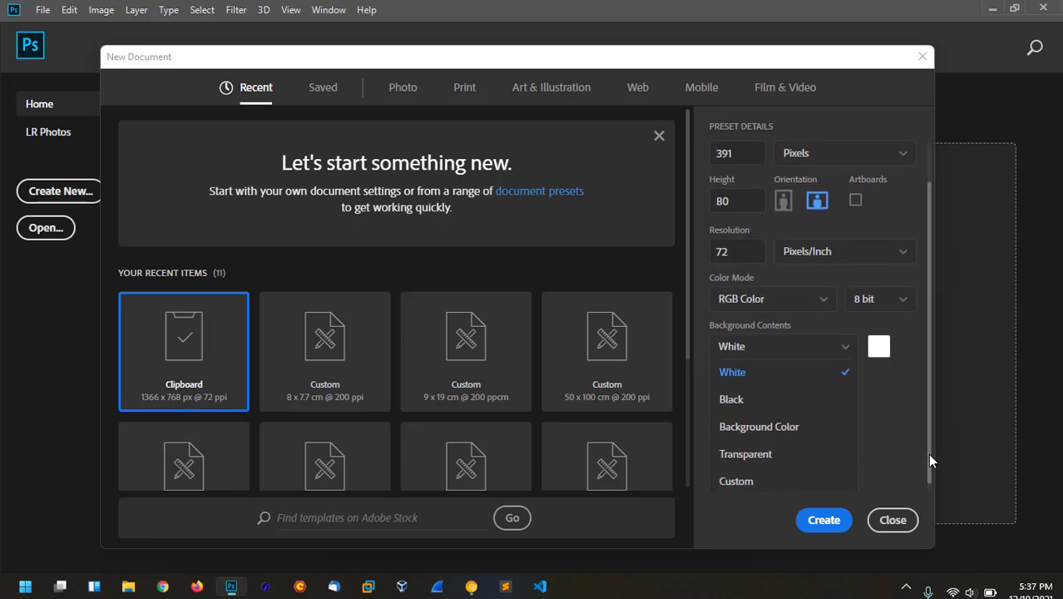
click(780, 454)
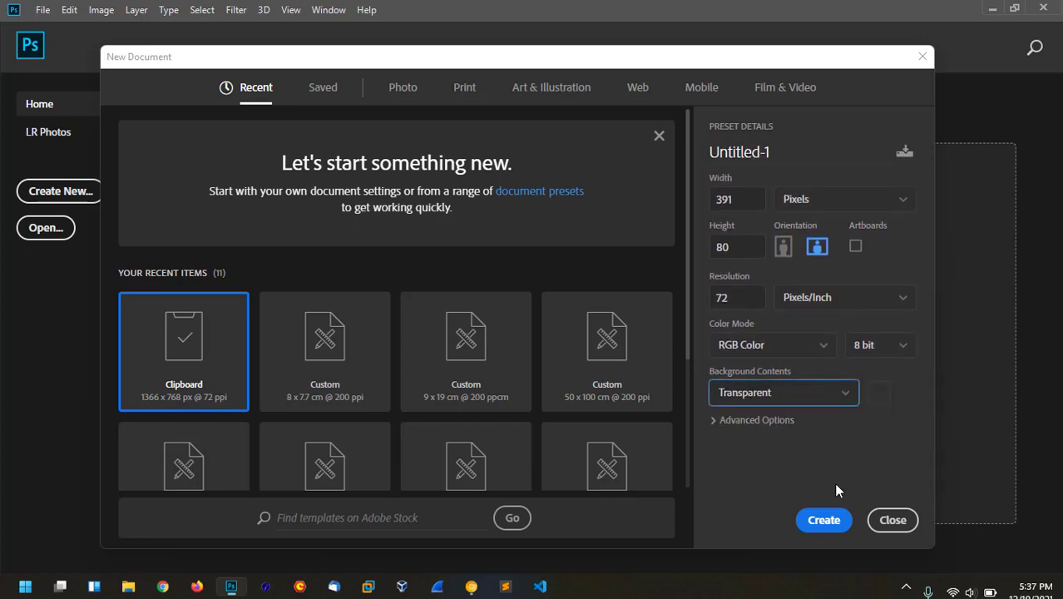
click(820, 520)
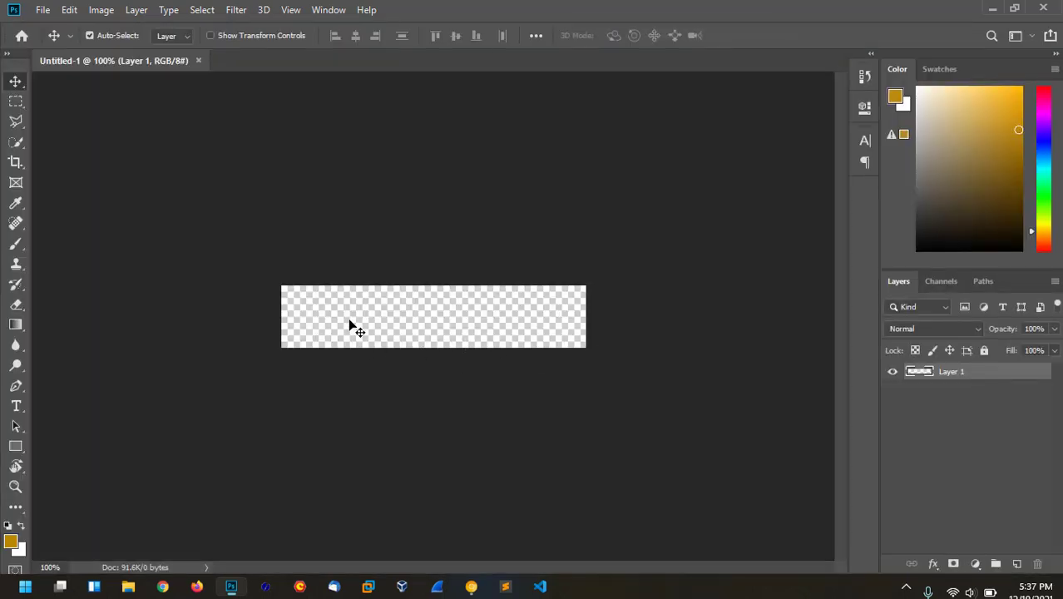
click(396, 326)
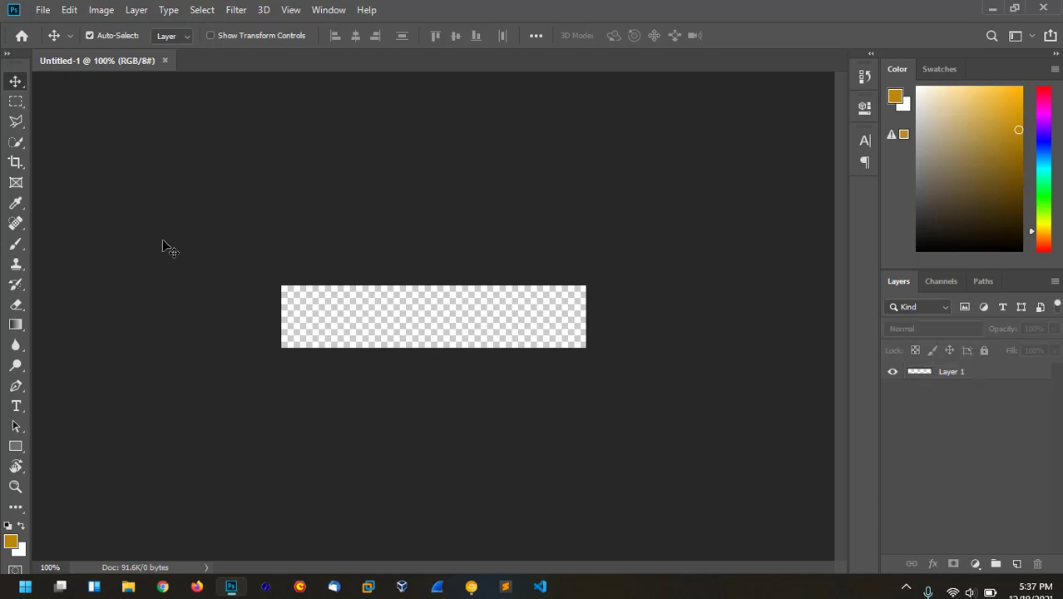
Step: Save the logo image from the browser to the Music folder as a PNG image named foxifylogo
click(472, 589)
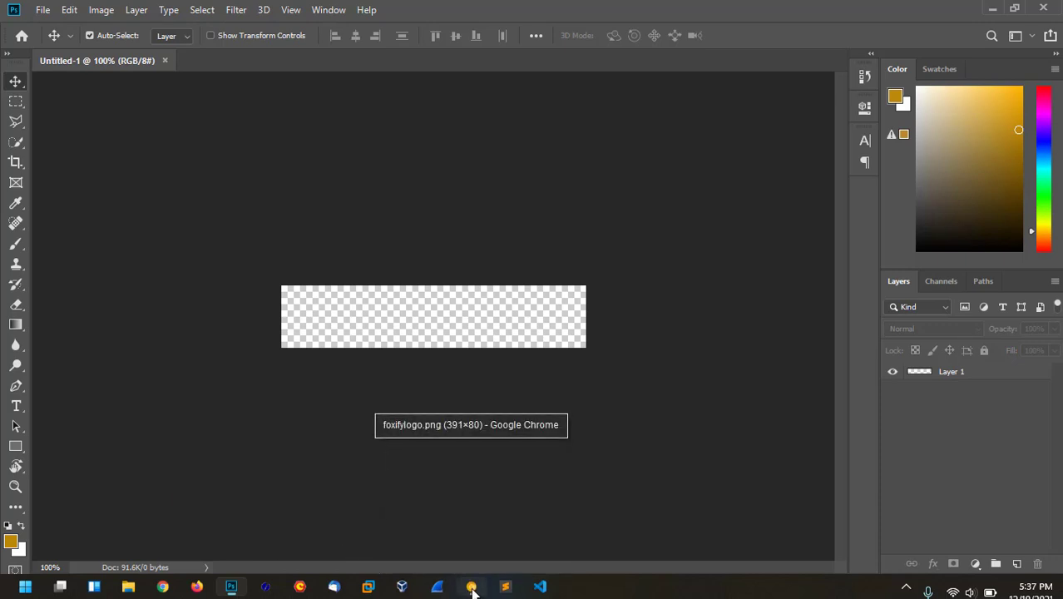
right_click(420, 316)
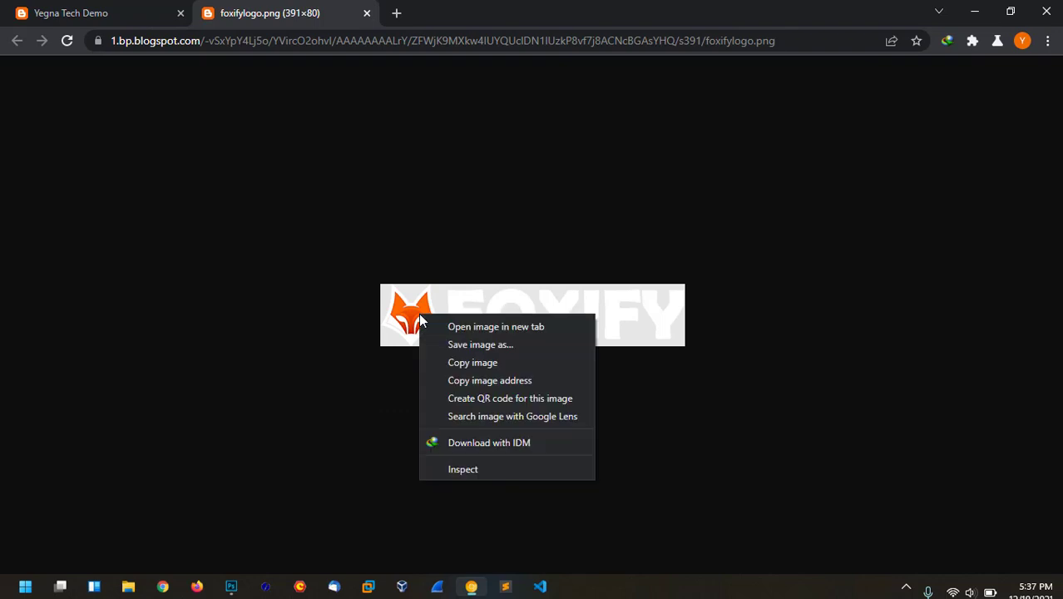
click(509, 349)
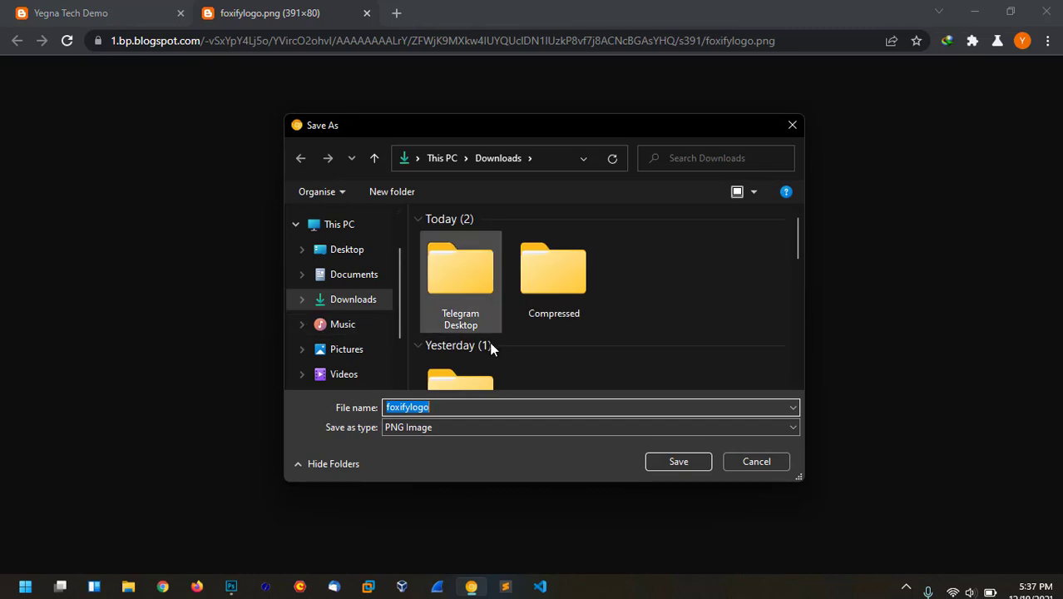
click(350, 326)
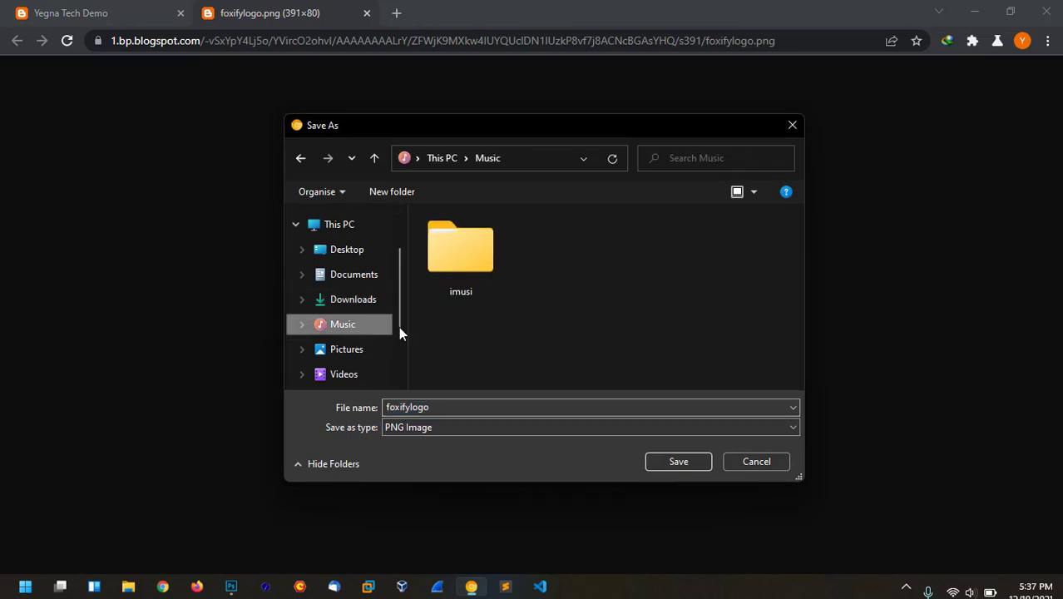
double_click(462, 407)
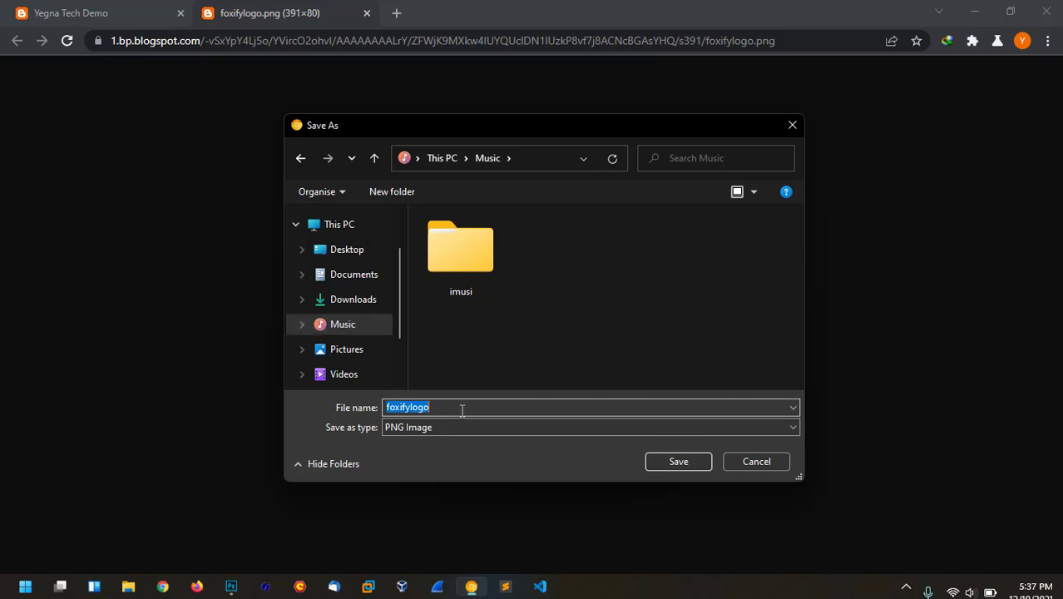
click(432, 406)
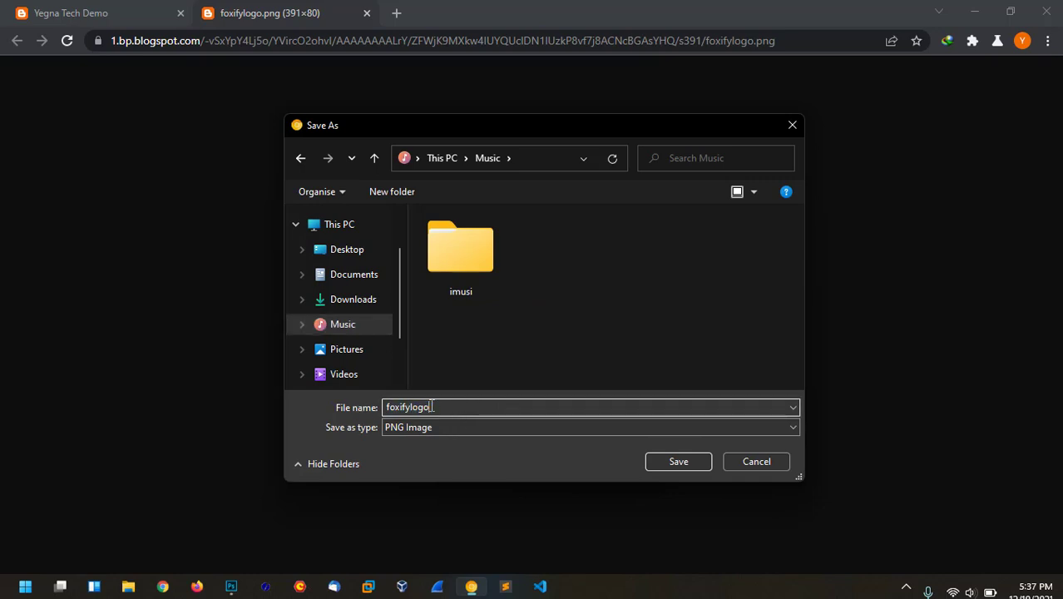
click(681, 464)
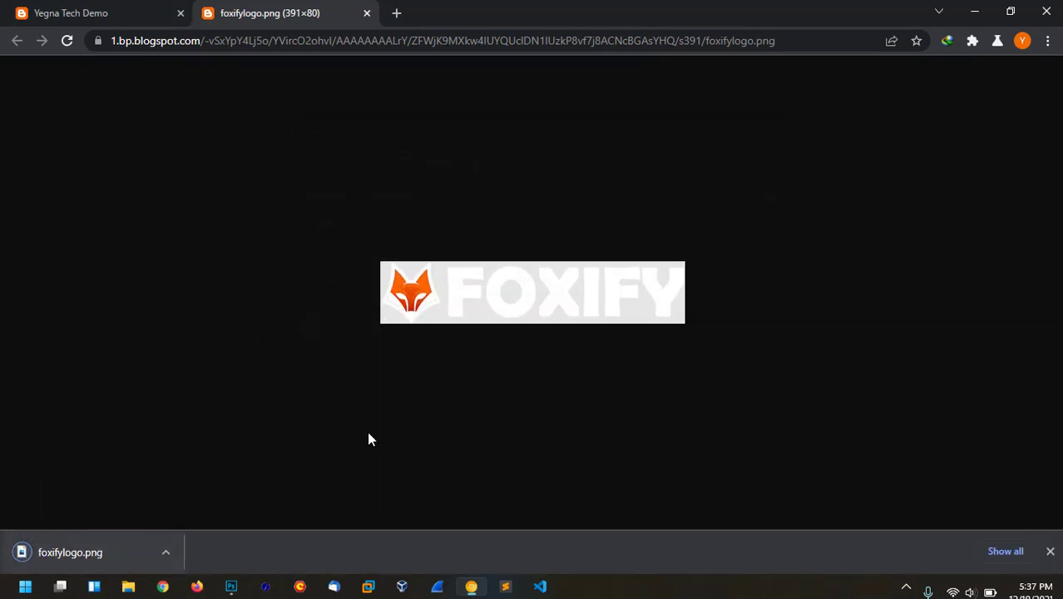
Step: Switch to Photoshop, close the blank untitled document, and open the foxifylogo image from the Music folder
click(232, 587)
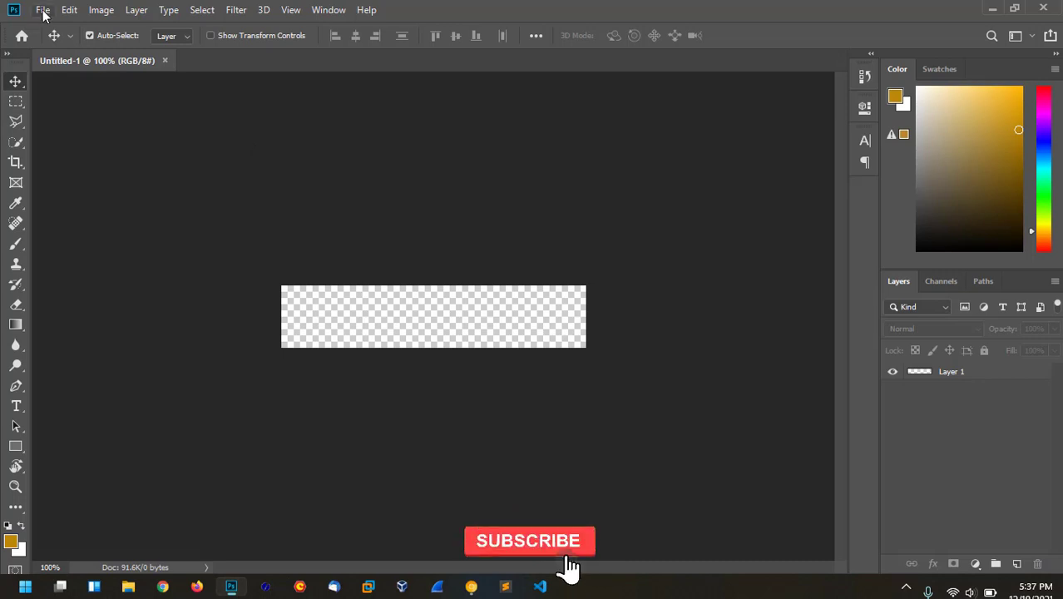
click(165, 60)
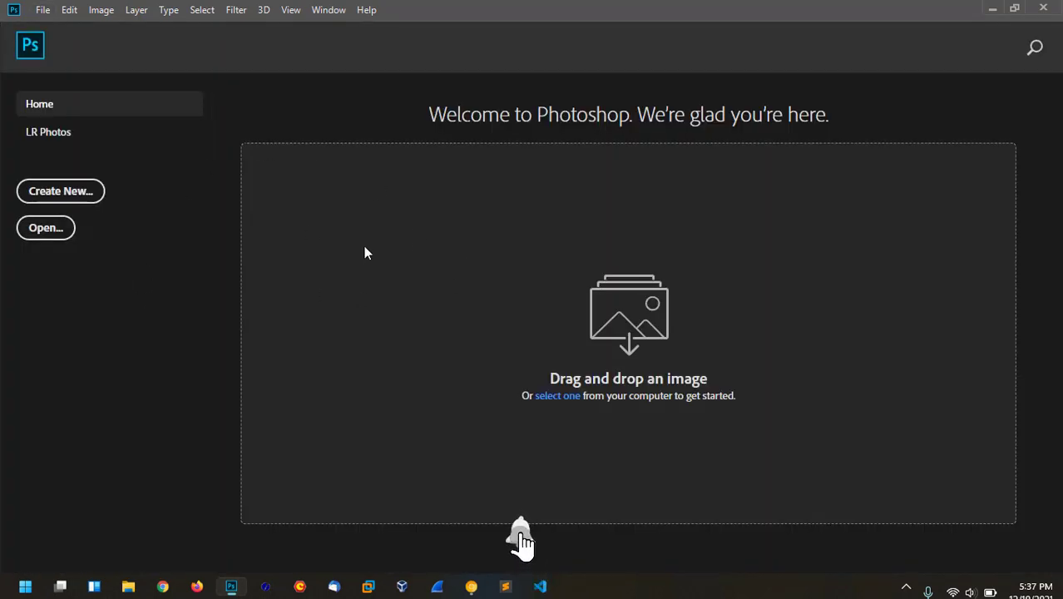
click(51, 228)
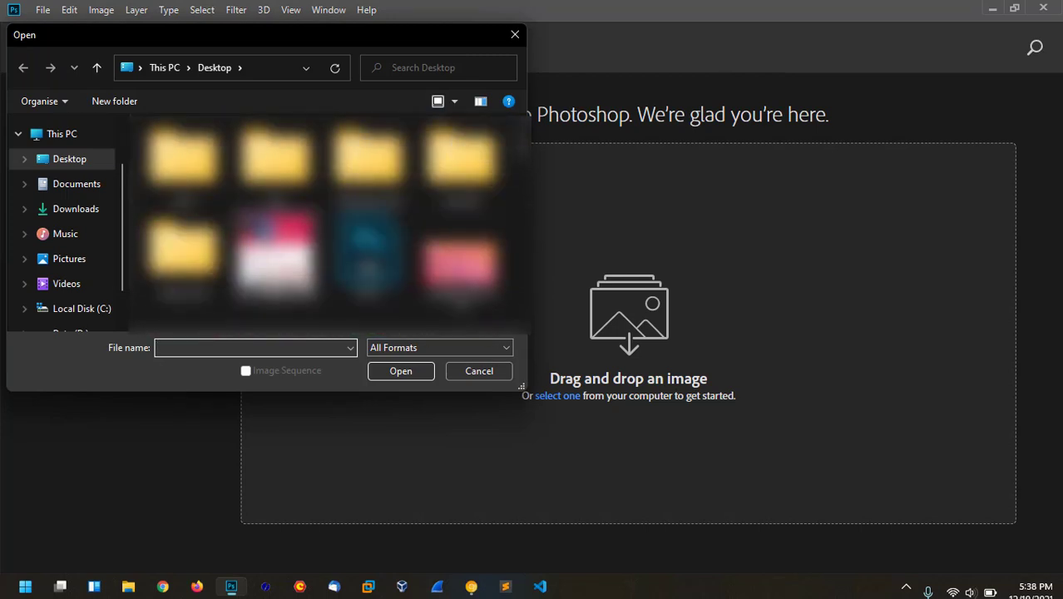
click(53, 239)
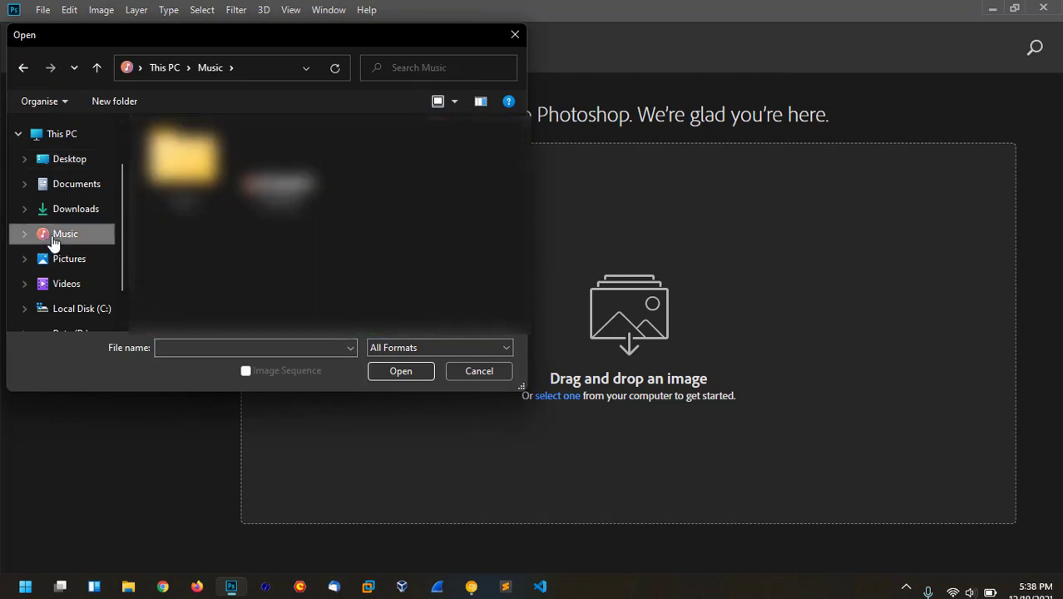
click(271, 186)
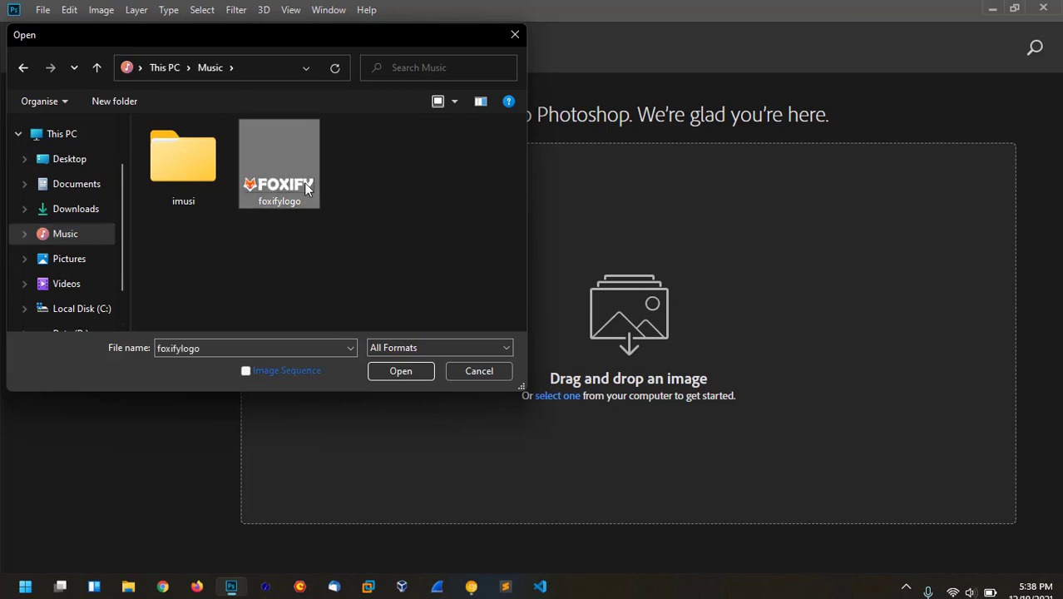
click(418, 372)
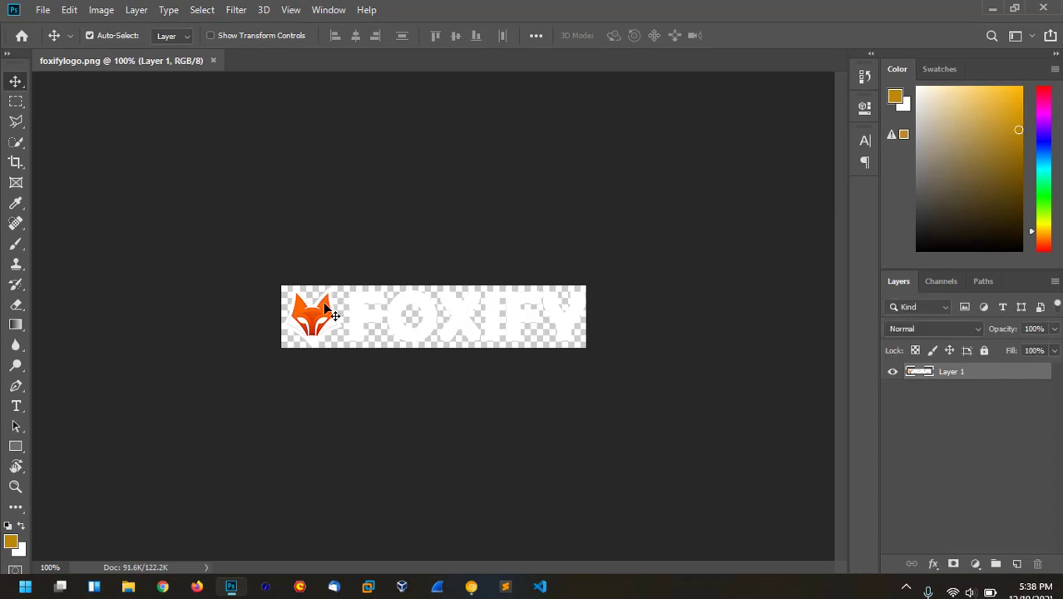
mouse_move(332, 323)
mouse_down()
mouse_move(334, 287)
mouse_move(326, 326)
mouse_up()
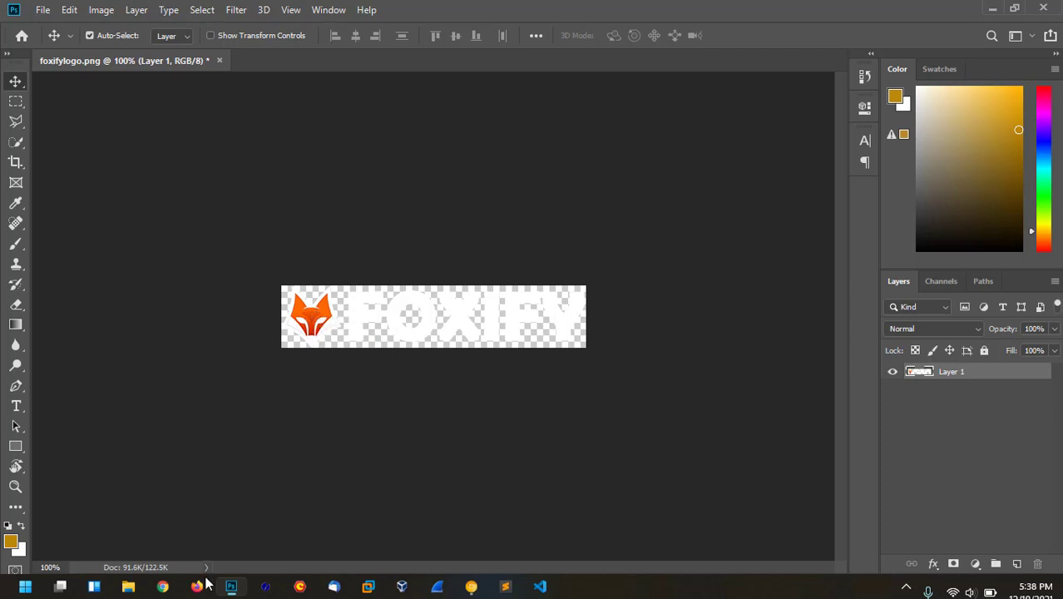
Step: Switch to the browser and load yegnatech.com in a new tab
click(473, 587)
click(396, 13)
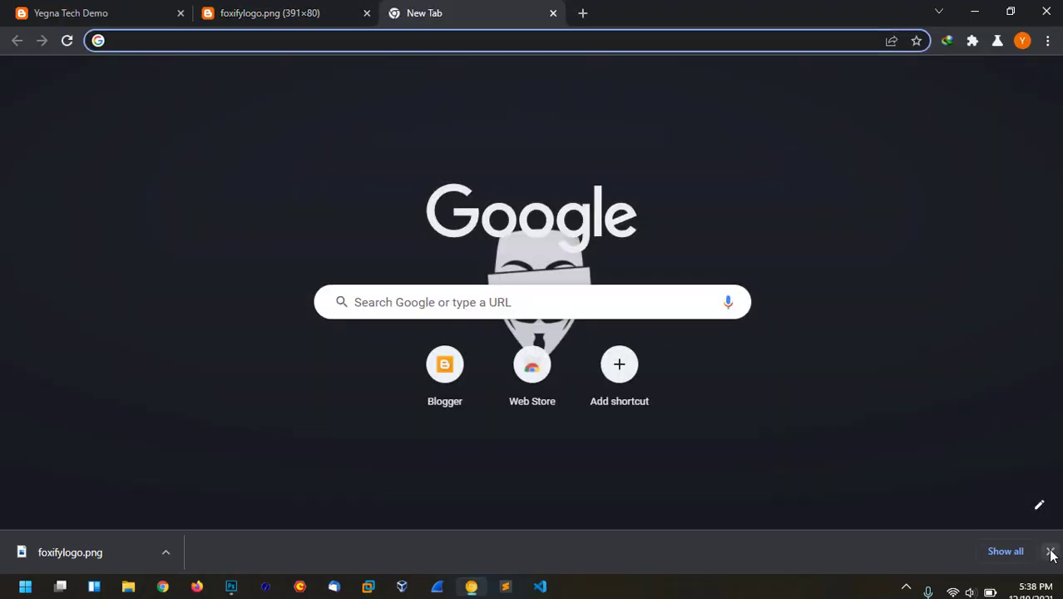
click(1050, 551)
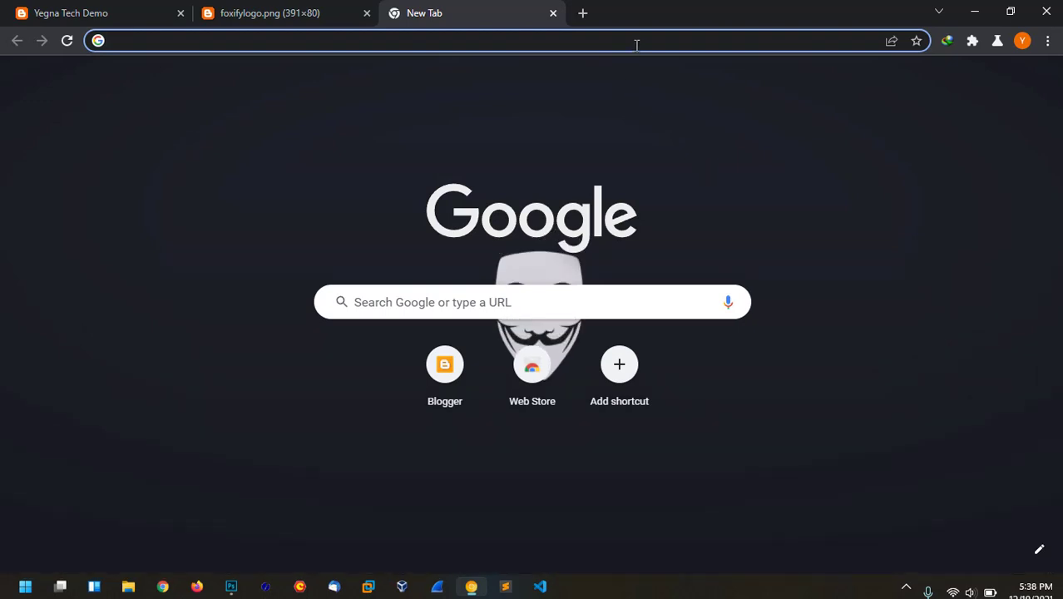
text(yegnatec)
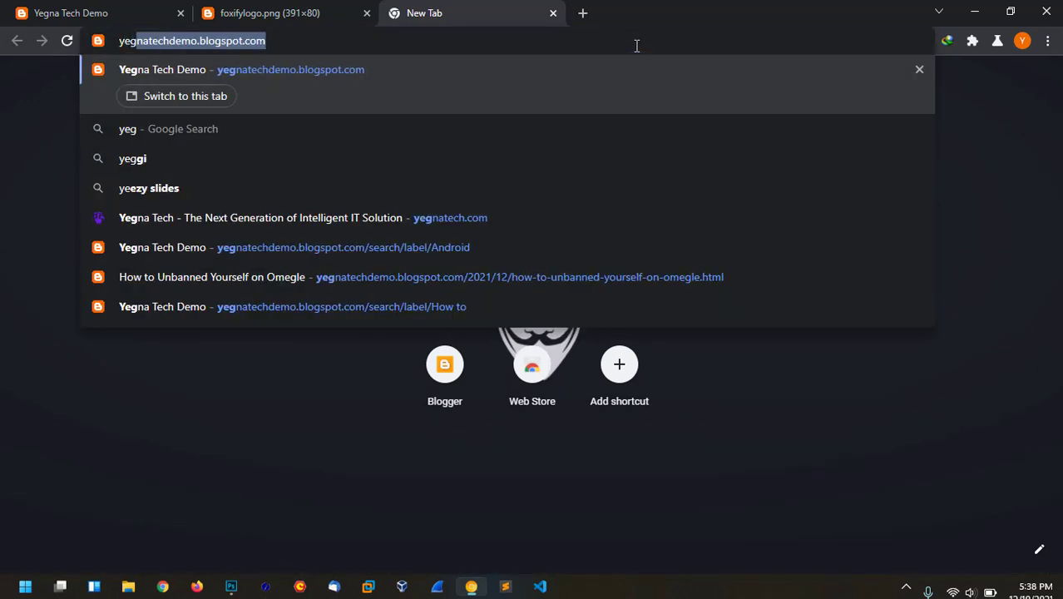
text(h)
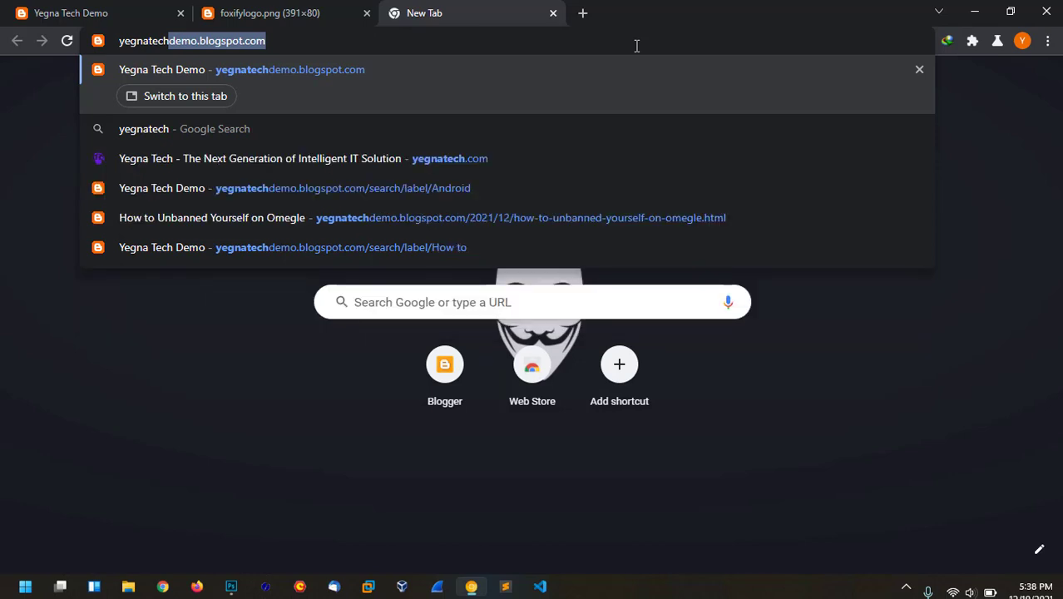
text(.com)
key(Return)
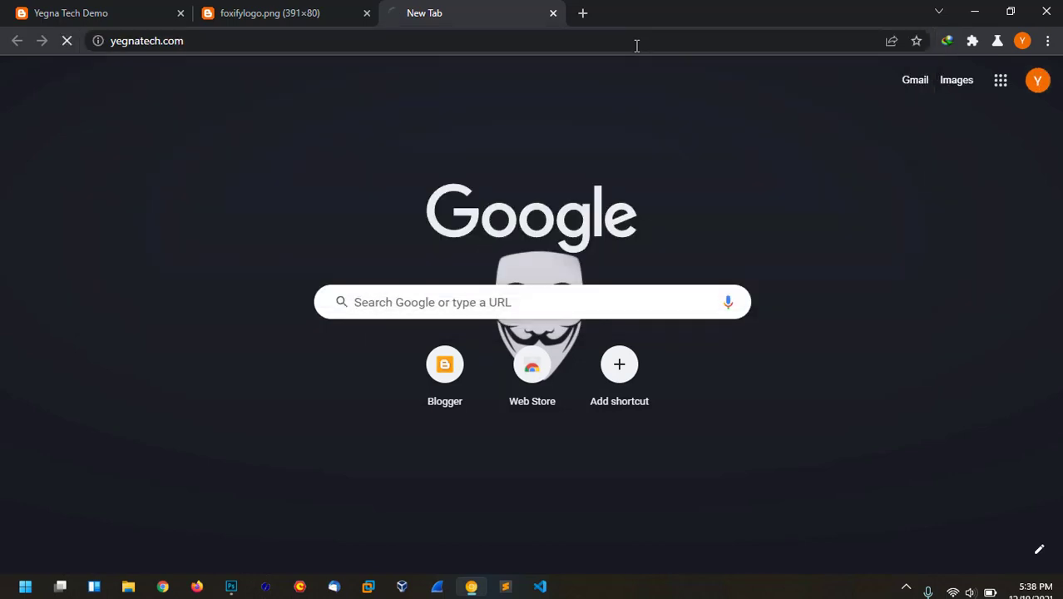
click(299, 10)
click(504, 10)
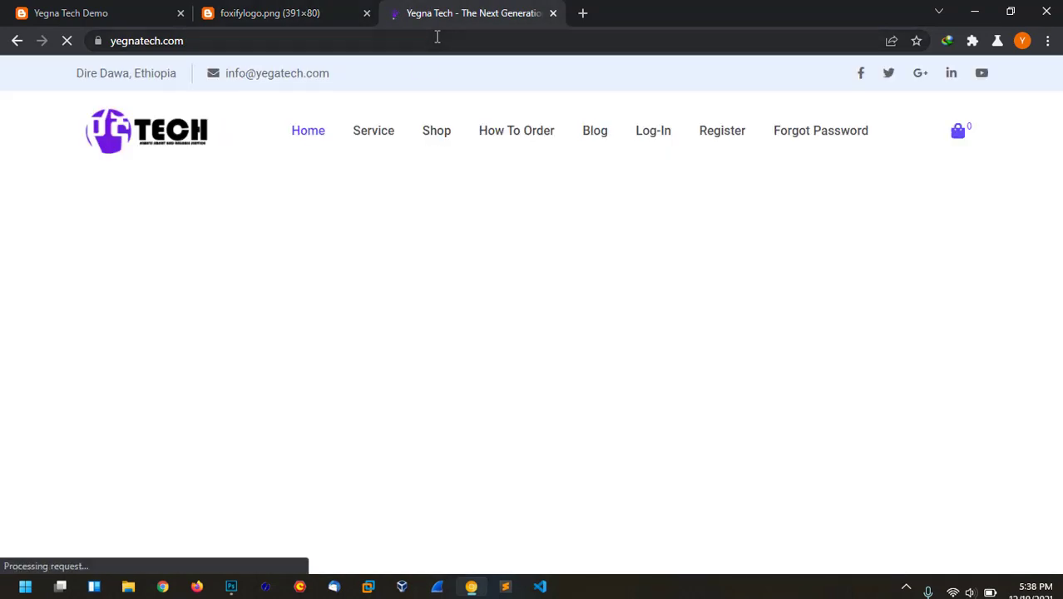
Step: View the site's header logo image on its own in a separate tab, and close that tab
right_click(101, 131)
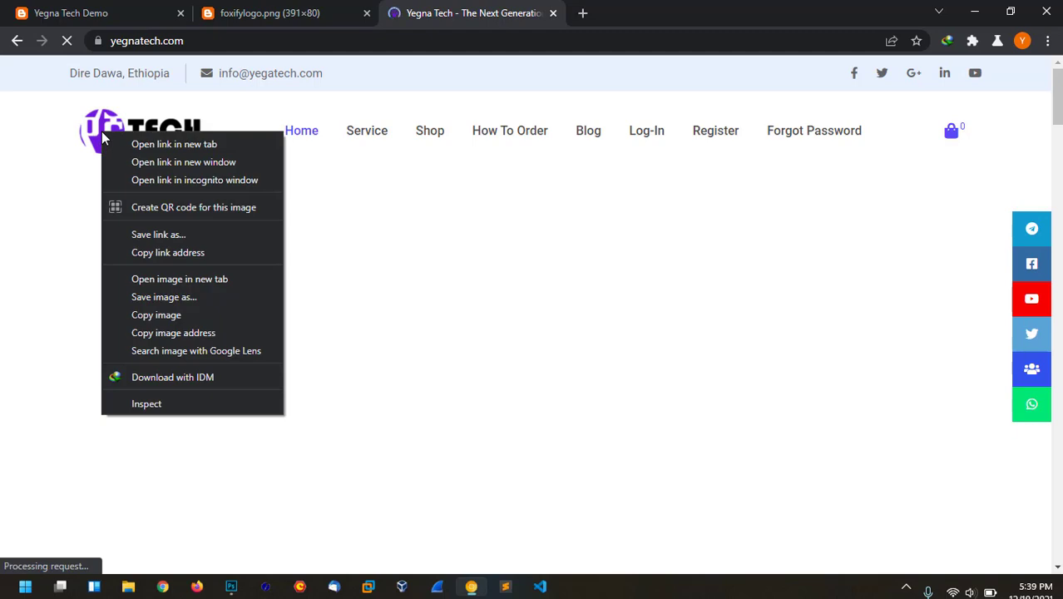
click(209, 286)
click(719, 8)
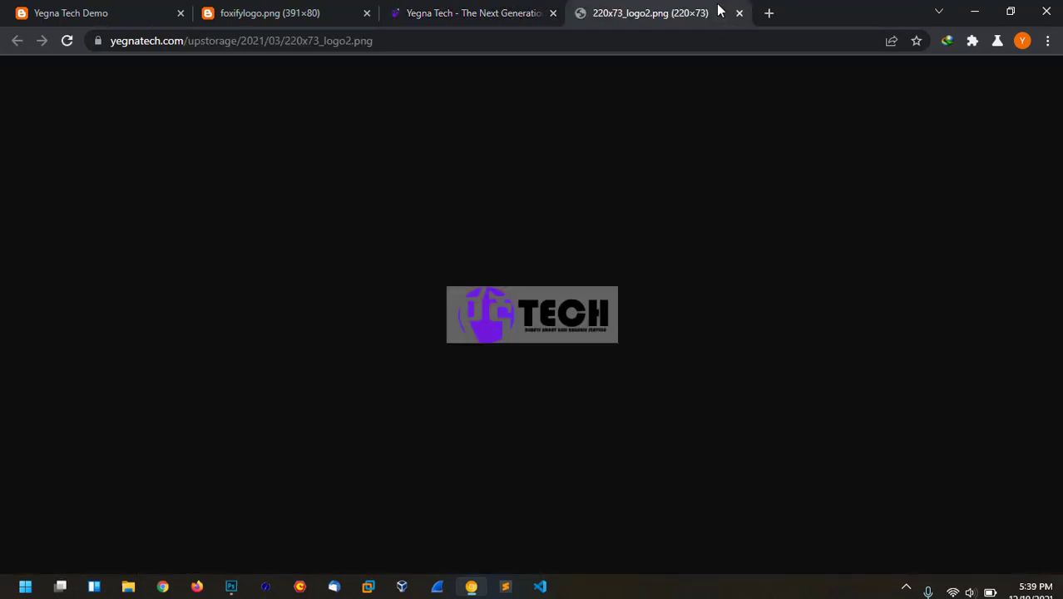
click(740, 13)
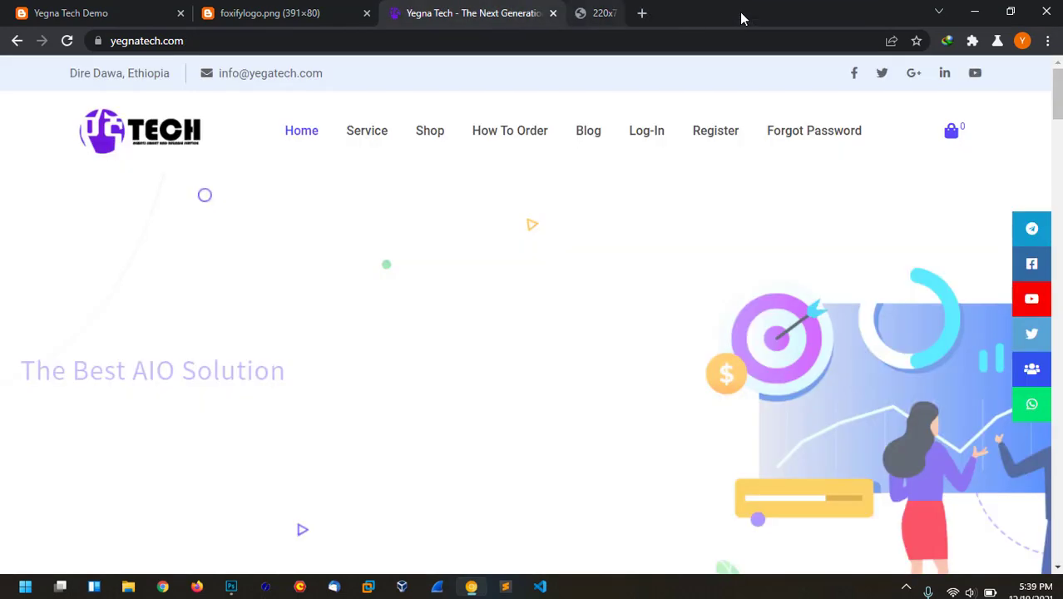
Step: Save the site's header logo to the Music folder as a PNG image named 220x73_logo2
right_click(145, 122)
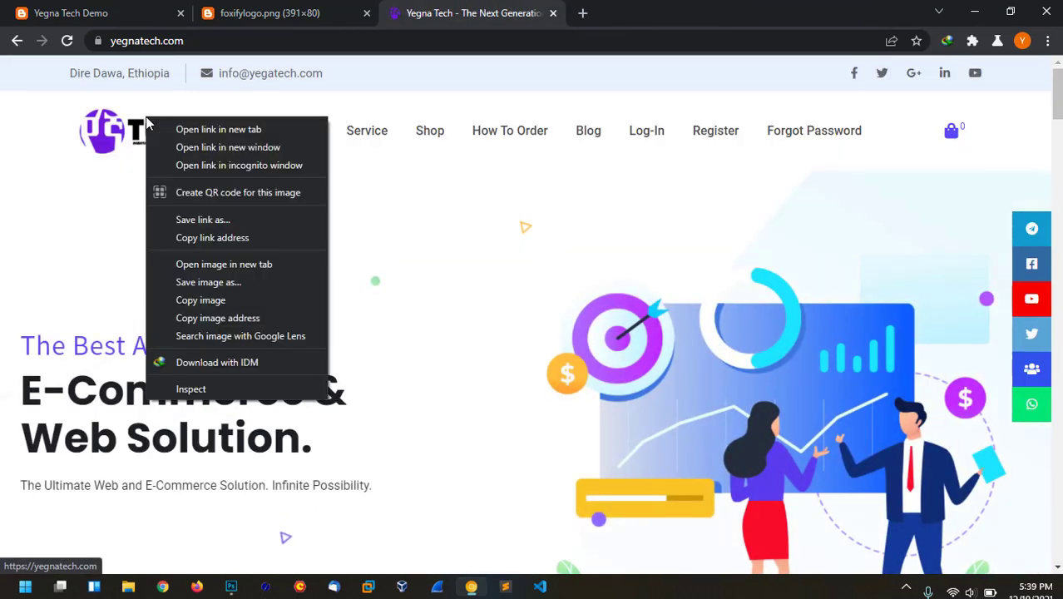
click(239, 290)
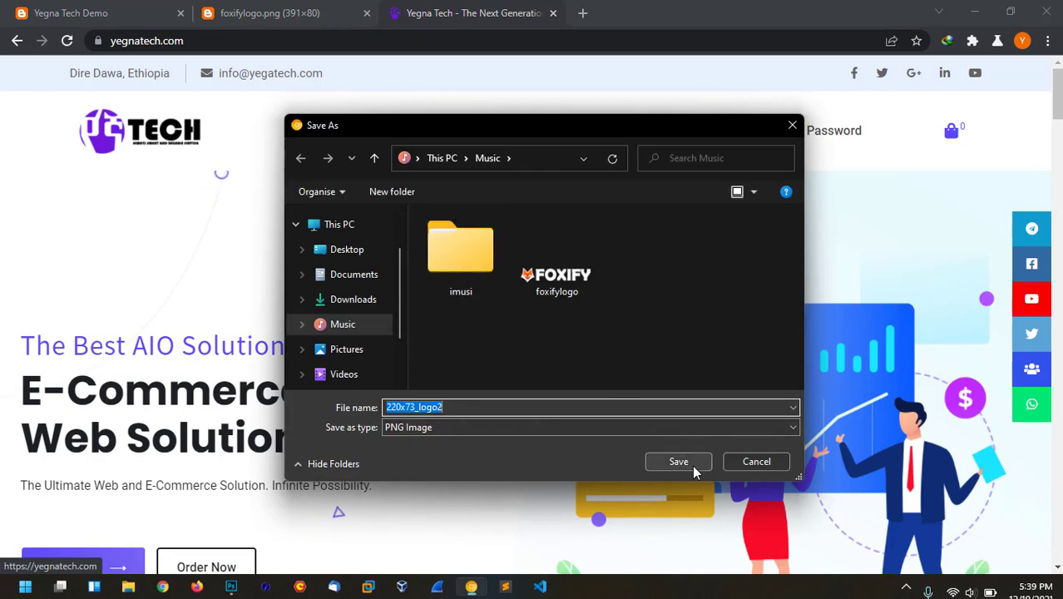
click(670, 469)
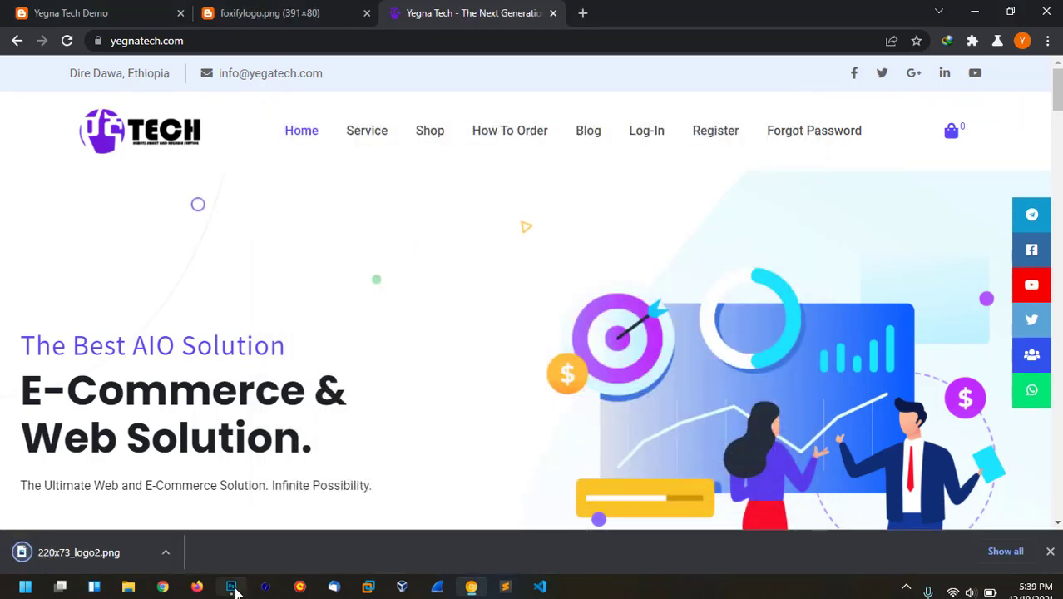
Step: Switch to Photoshop and open the 220x73_logo2 image from the Music folder
click(233, 584)
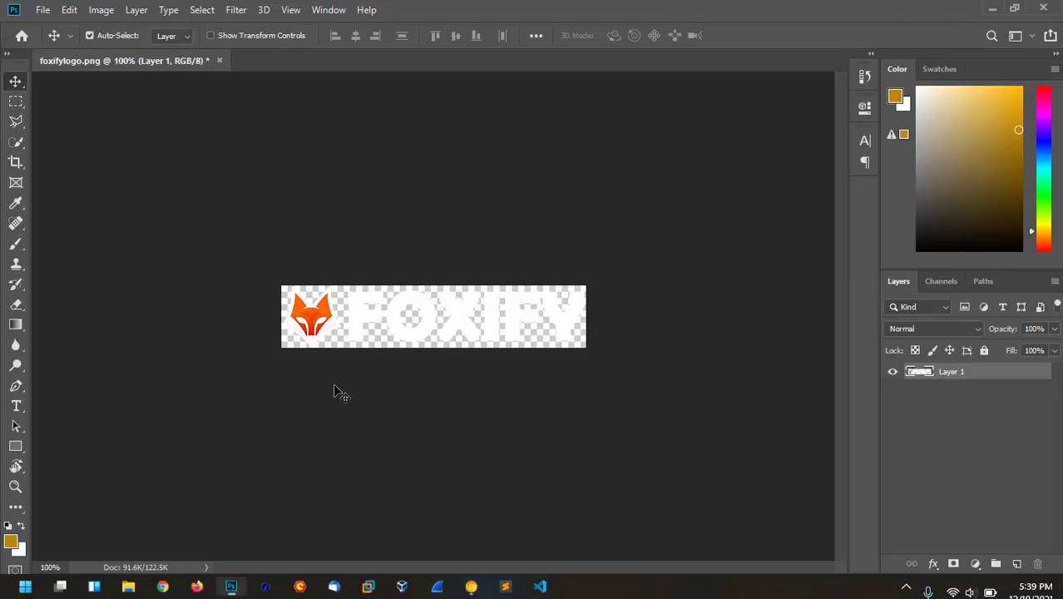
click(42, 9)
click(81, 40)
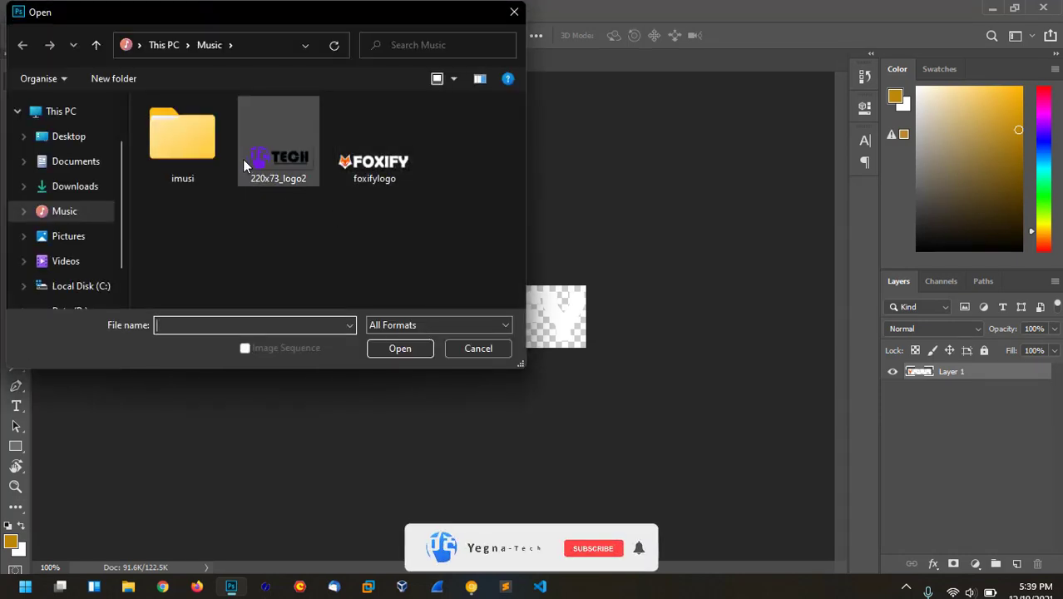
click(258, 166)
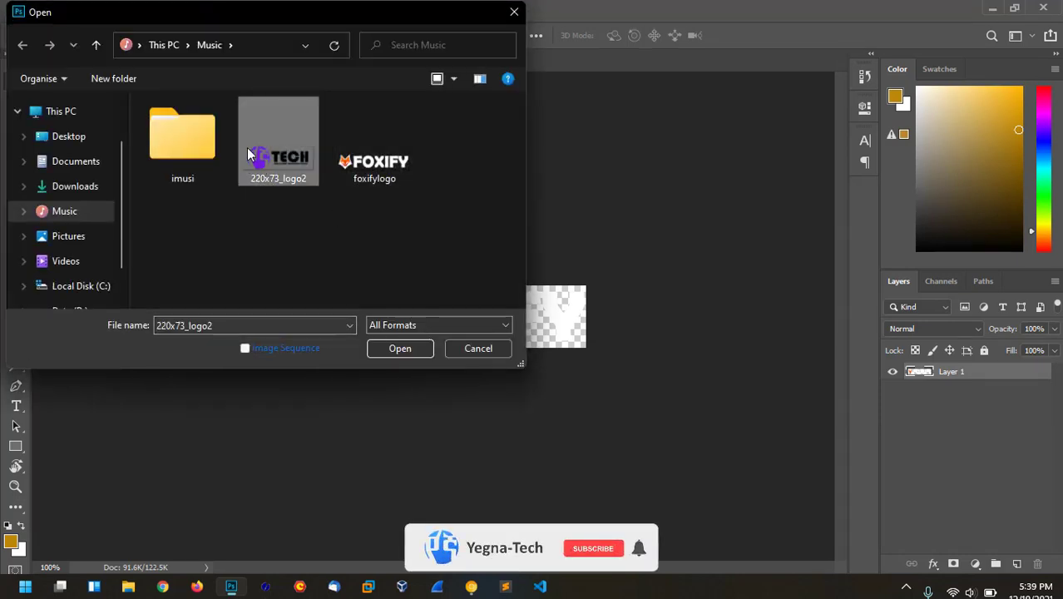
click(403, 347)
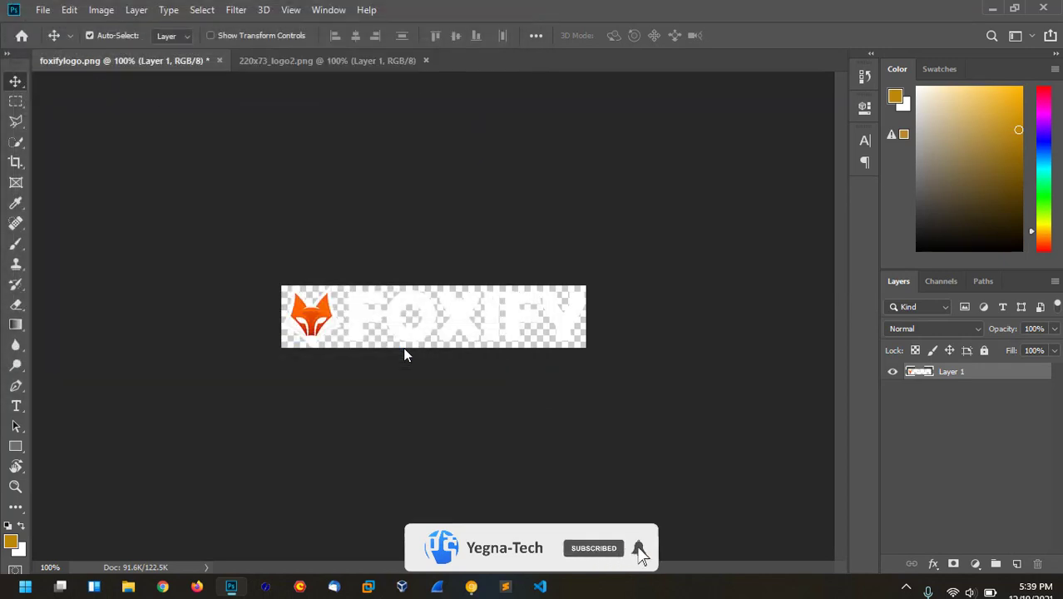
Step: Place the purple TECH logo as a new layer over the fox in the foxifylogo document and hide the original FOXIFY layer
drag(391, 343, 321, 336)
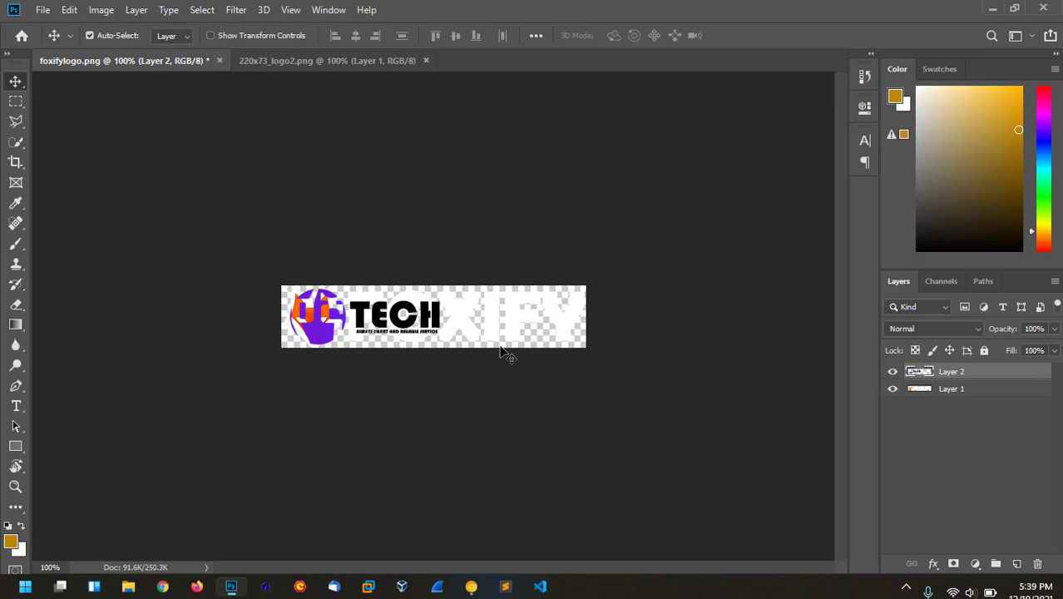
click(312, 314)
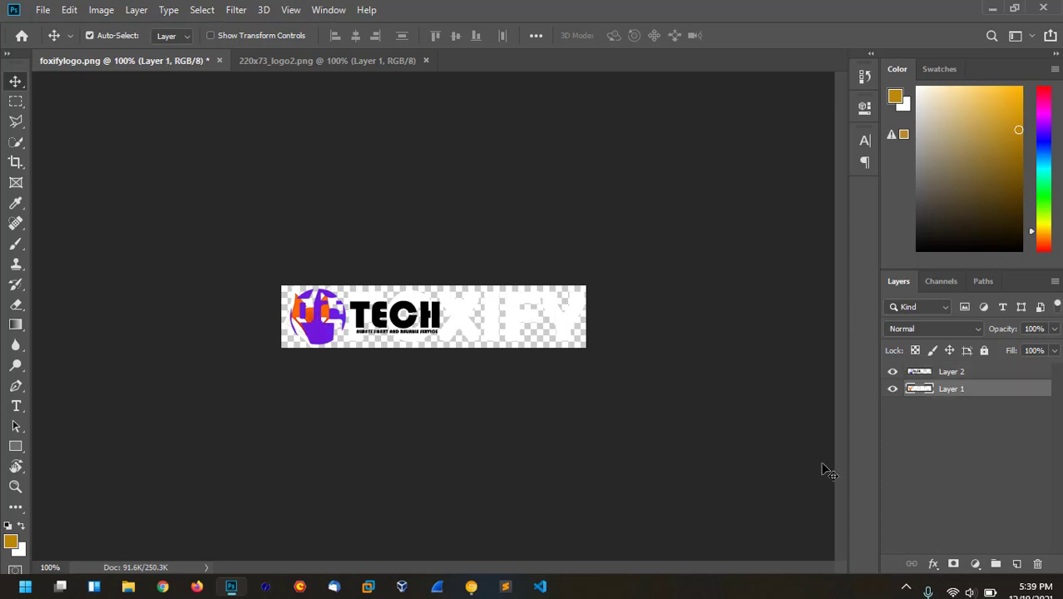
click(326, 336)
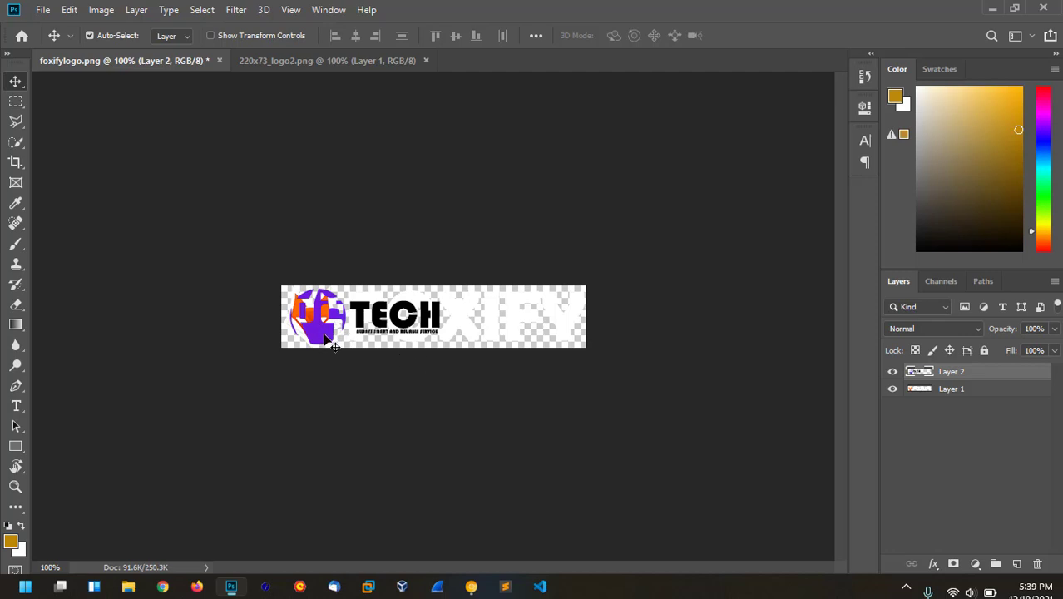
click(469, 317)
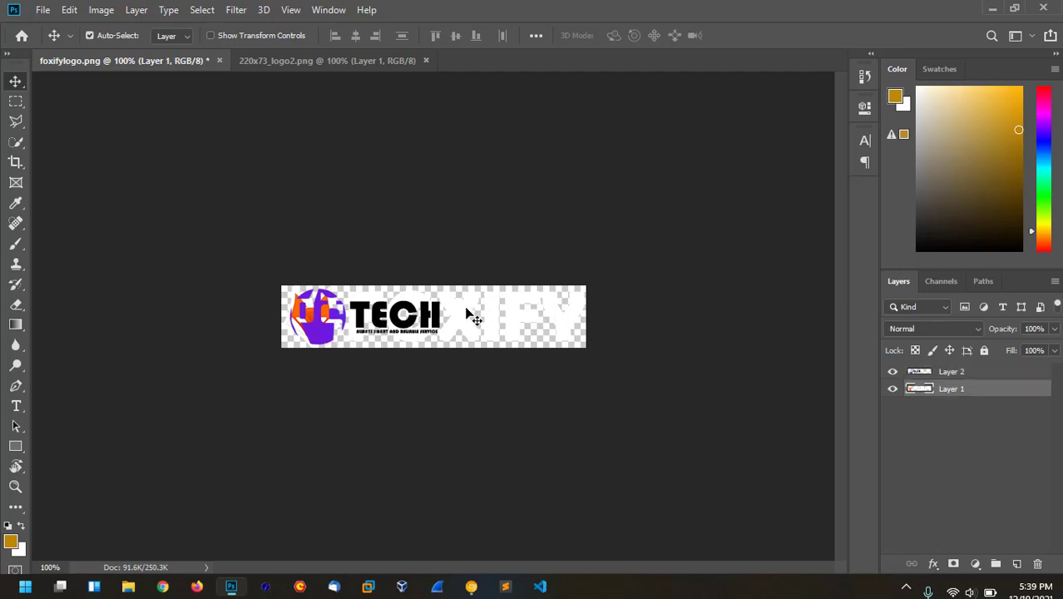
click(891, 389)
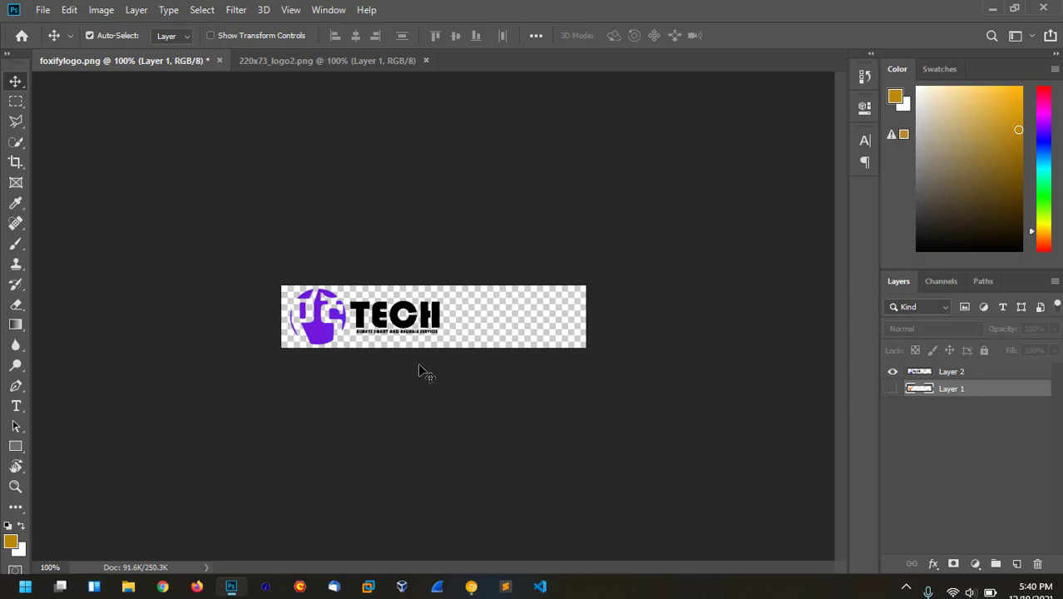
Step: Remove the TECH lettering and tagline from the purple logo layer and shift the hand emblem slightly to the right
scroll(320, 354, up, 5)
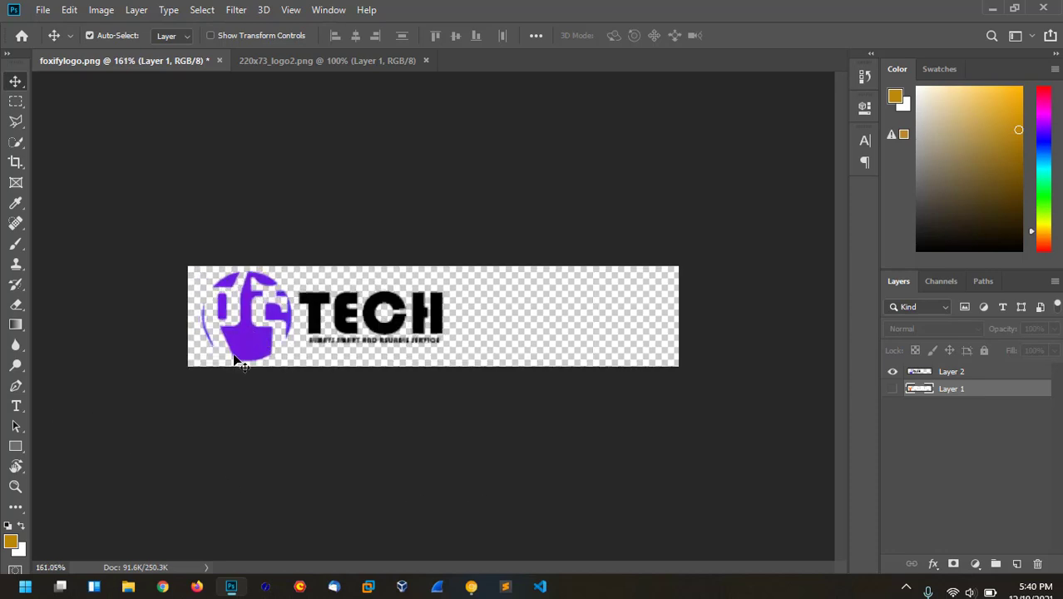
scroll(239, 357, up, 3)
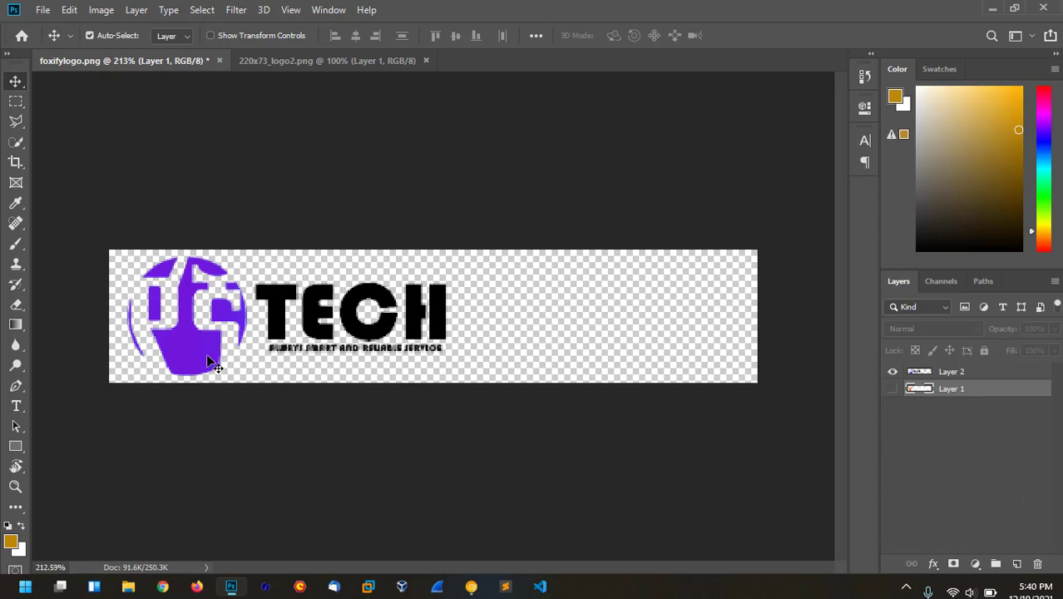
scroll(202, 356, up, 1)
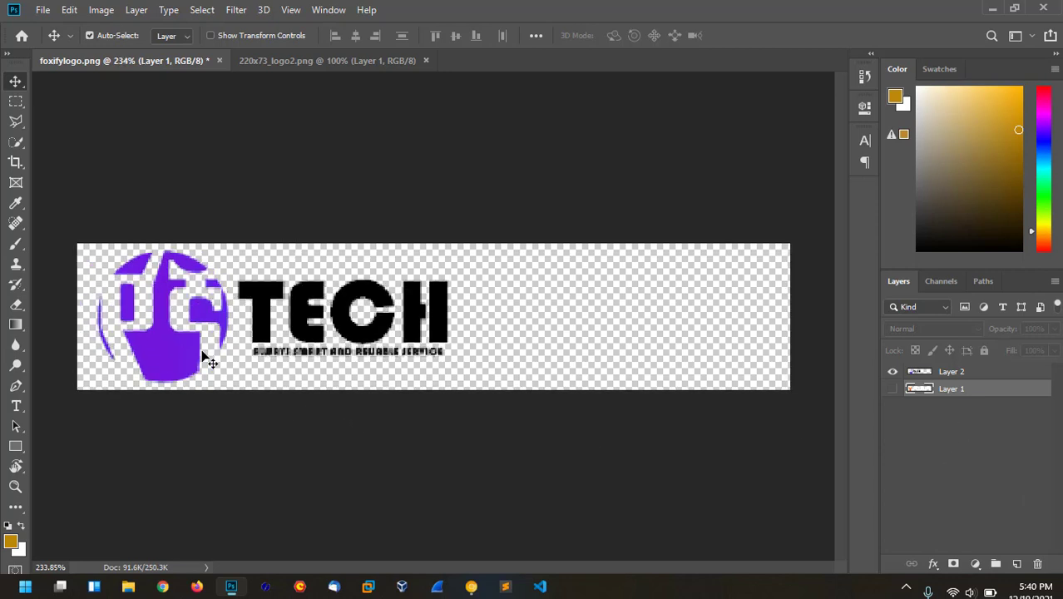
click(265, 308)
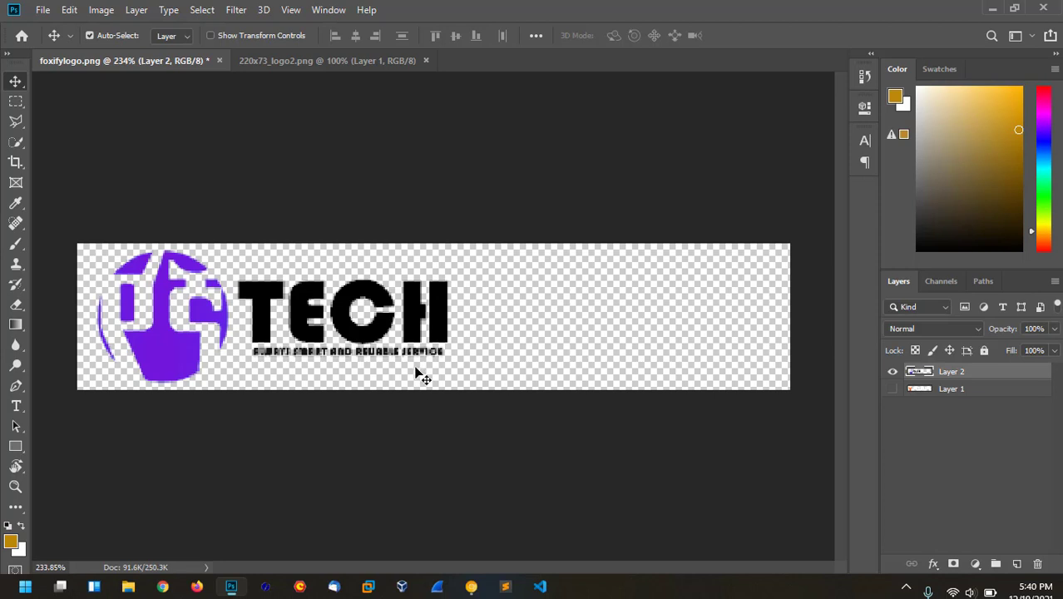
drag(184, 353, 228, 324)
key(w)
key(e)
key(v)
Step: Add the white text "Yegna- Tech" to the right of the purple emblem and position it within the canvas
key(t)
click(425, 296)
text(Yegna- Tech)
key(ctrl+Return)
key(v)
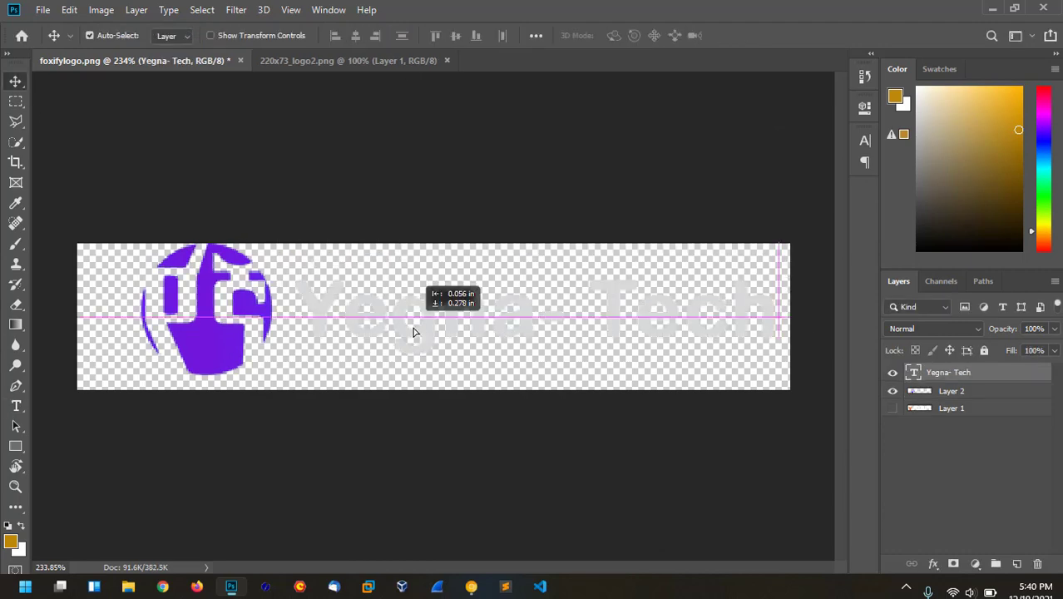
Step: Save the finished Yegna- Tech logo with Save As and switch back to the browser
key(ctrl+shift+s)
click(312, 314)
click(166, 522)
click(400, 451)
key(Return)
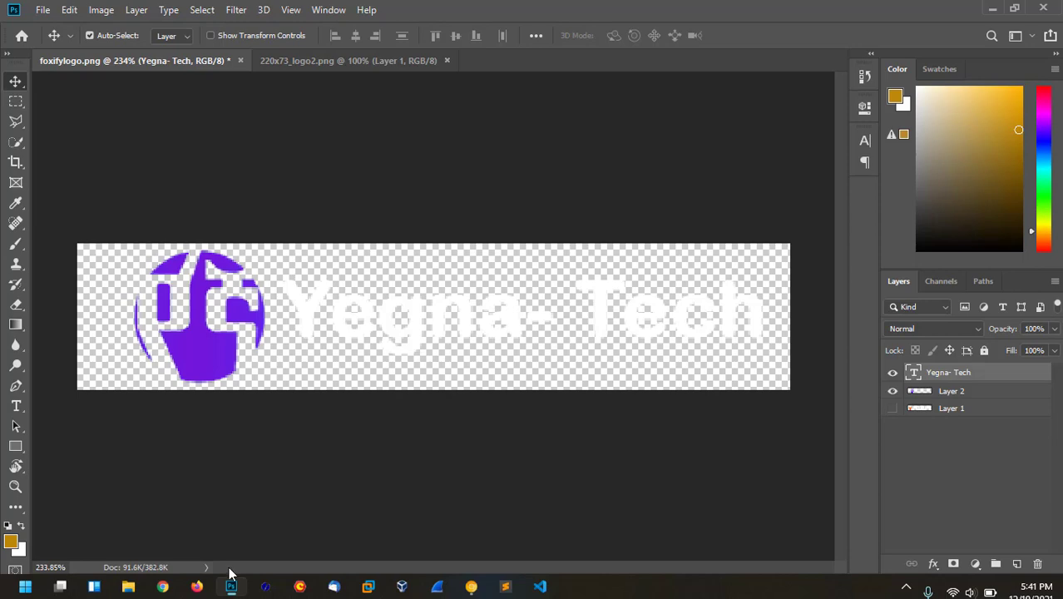
click(484, 588)
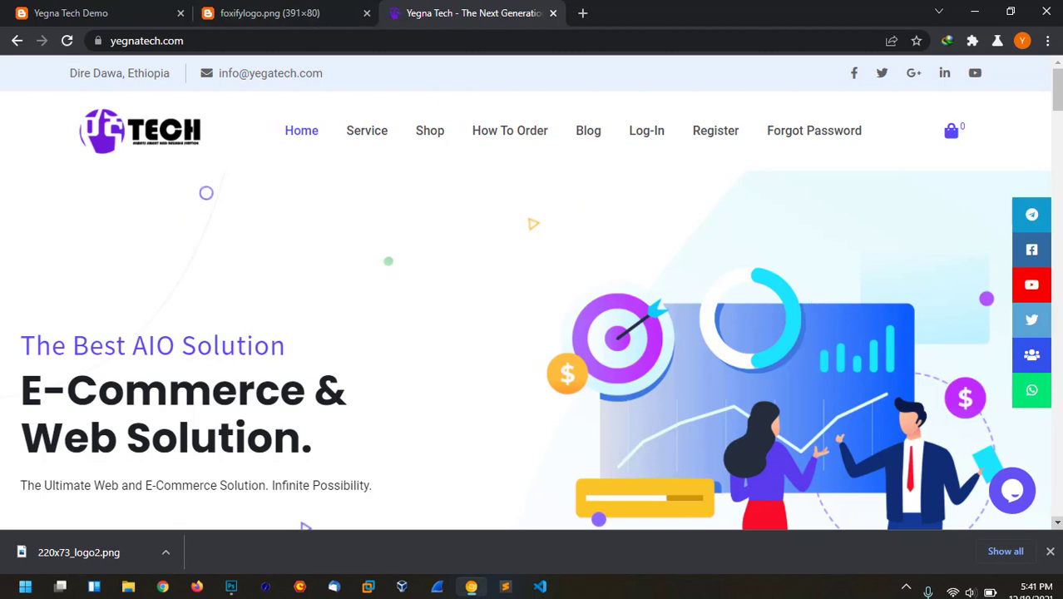
Step: Dismiss the downloads bar and close the yegnatech.com and foxifylogo.png tabs, keeping the Yegna Tech Demo blog open
click(1050, 553)
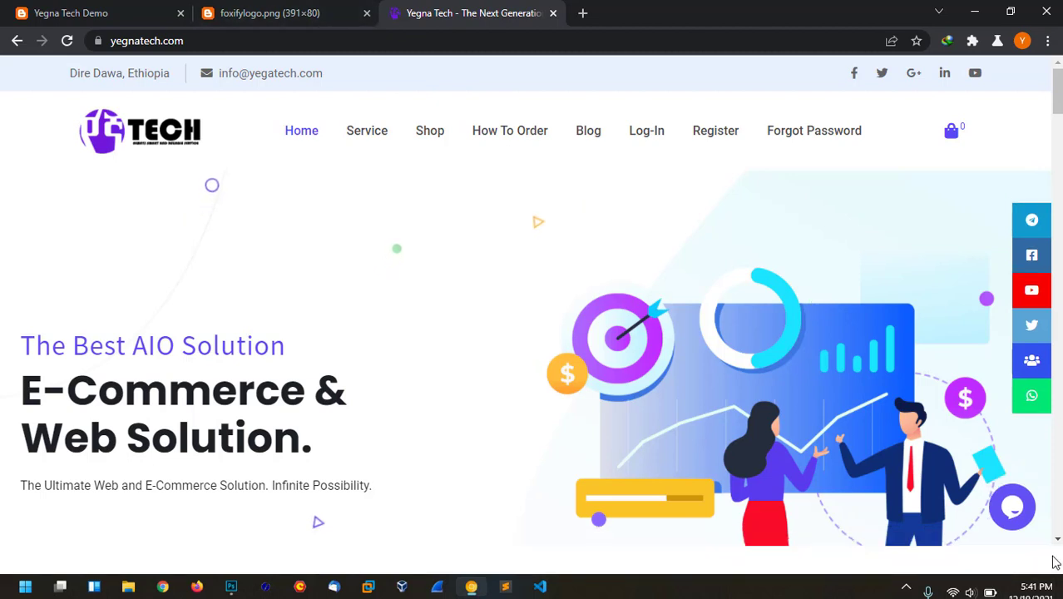
click(552, 13)
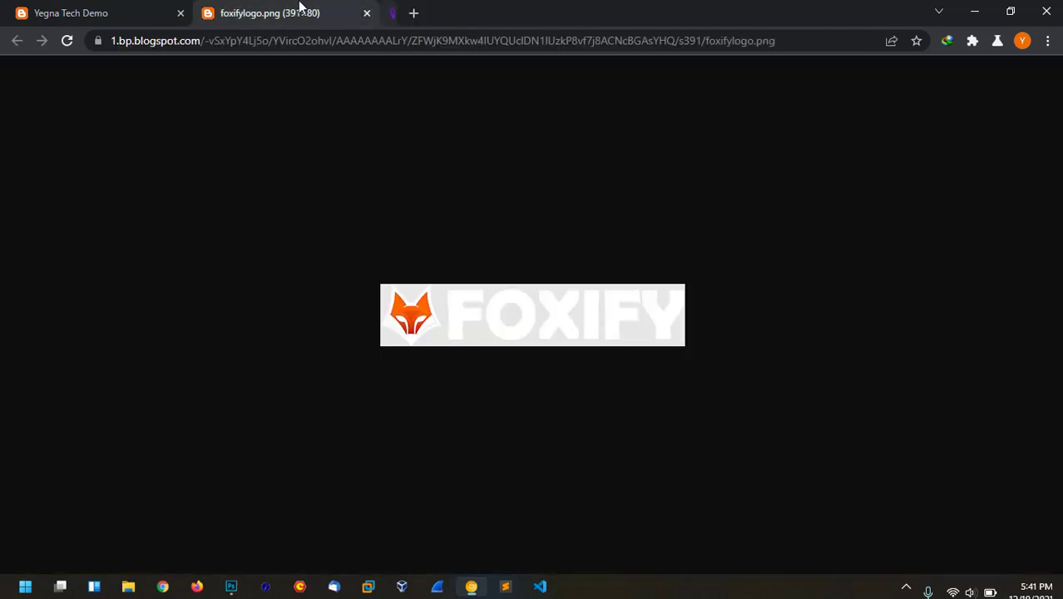
click(367, 13)
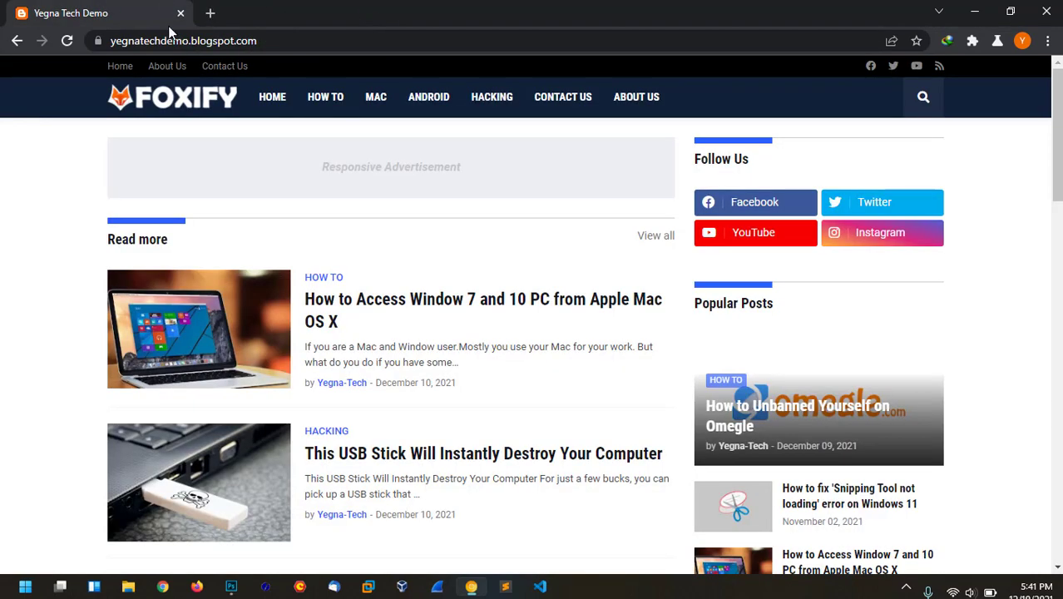
Step: Go from the live blog to the Blogger dashboard of Yegna Tech Demo
click(224, 43)
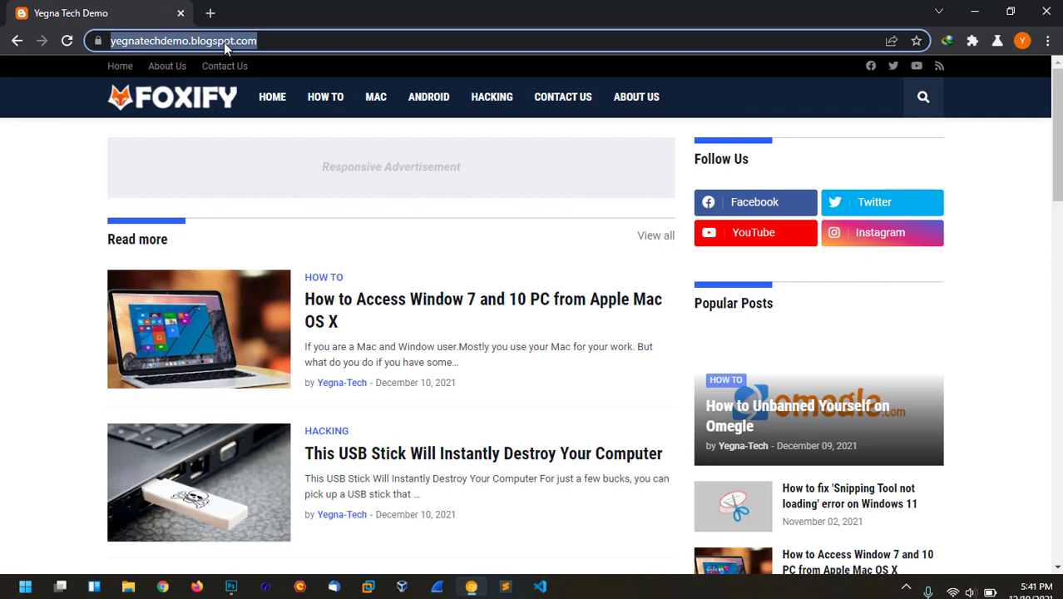
click(224, 43)
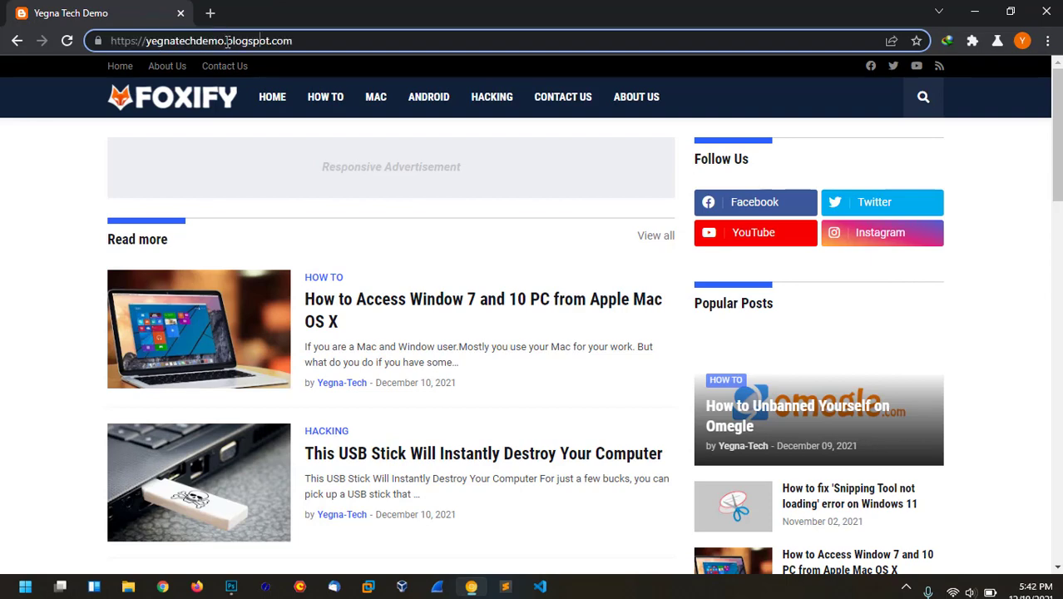
drag(227, 41, 150, 41)
text(y)
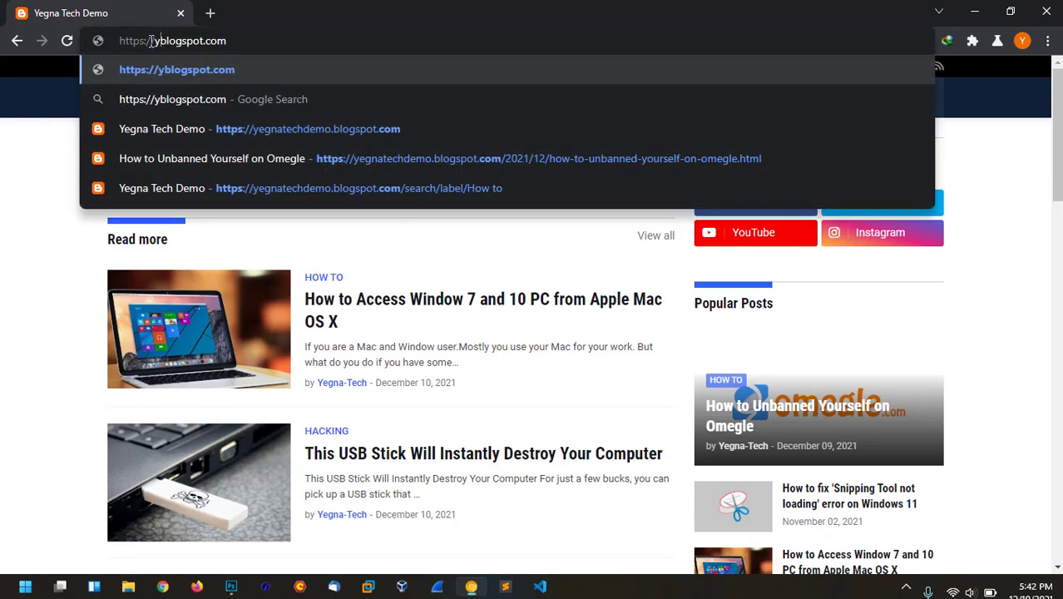
key(BackSpace)
key(Return)
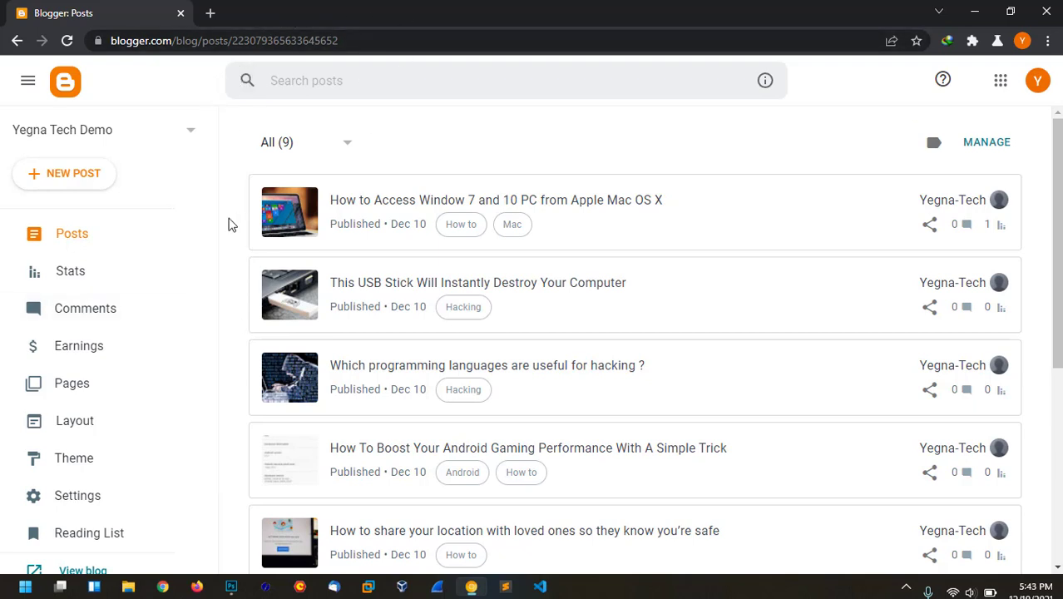
Step: Open the blog's Layout page and the settings of the Header Logo gadget
drag(213, 222, 213, 261)
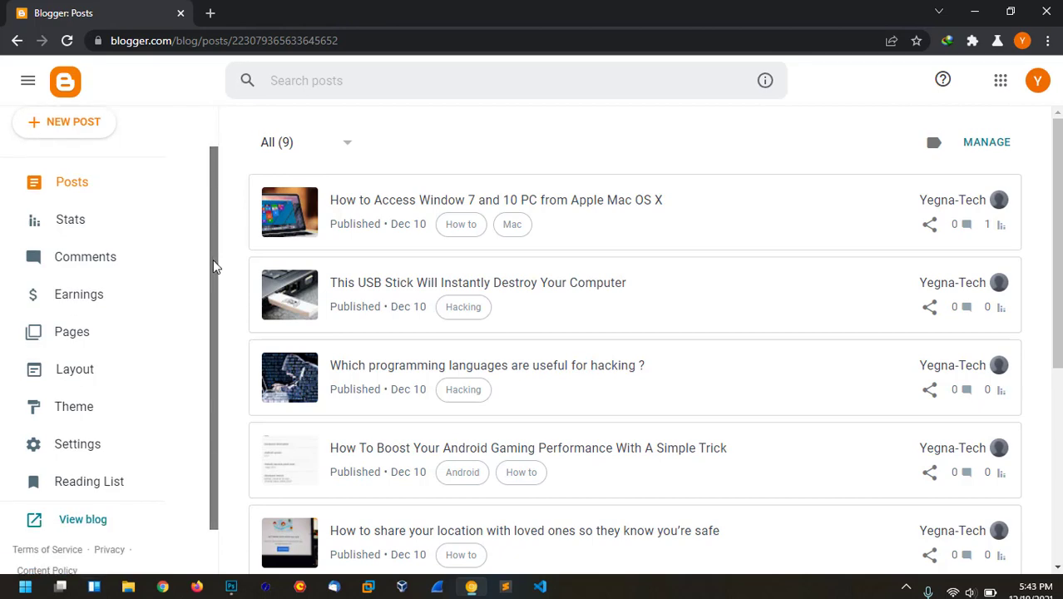
click(94, 371)
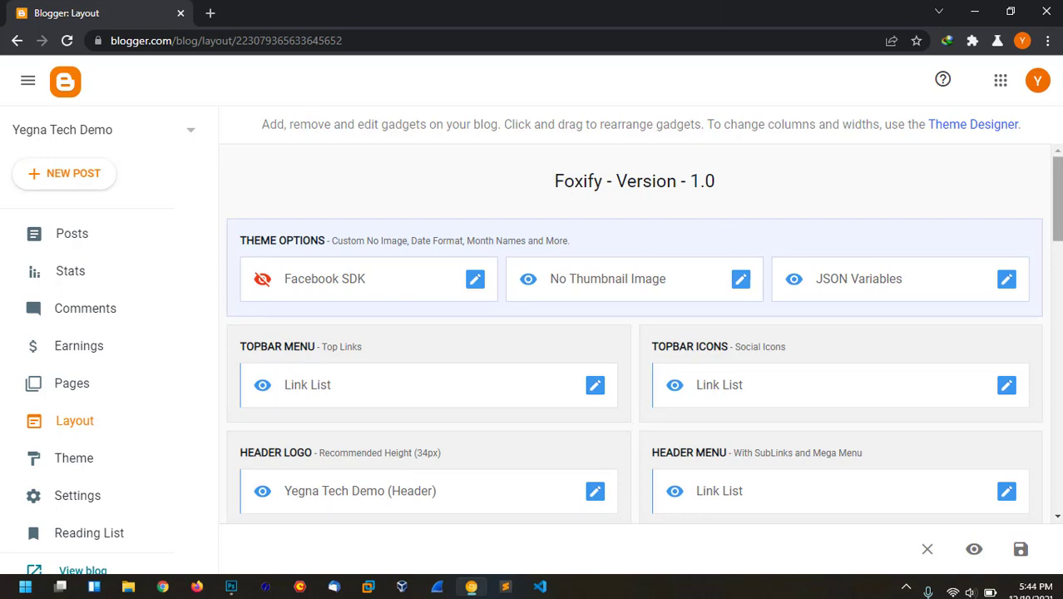
scroll(1054, 241, down, 2)
drag(1056, 242, 1057, 247)
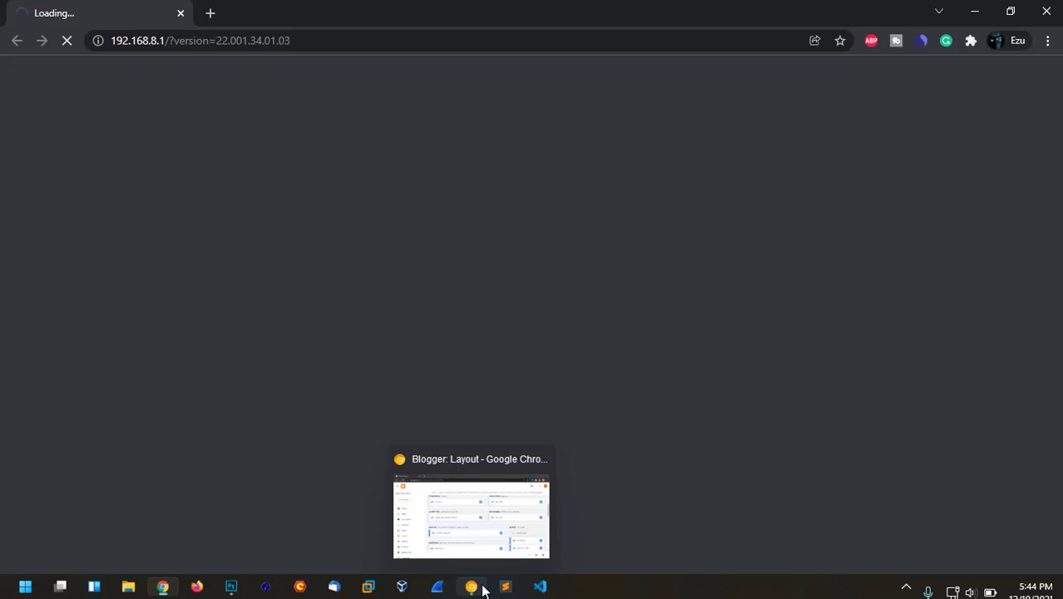
click(482, 590)
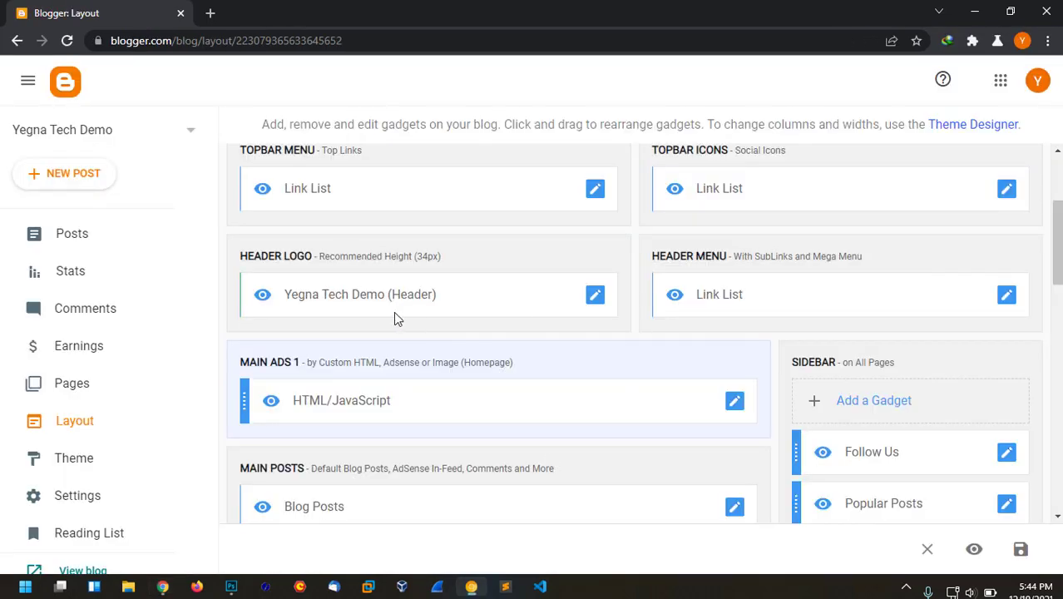
click(596, 296)
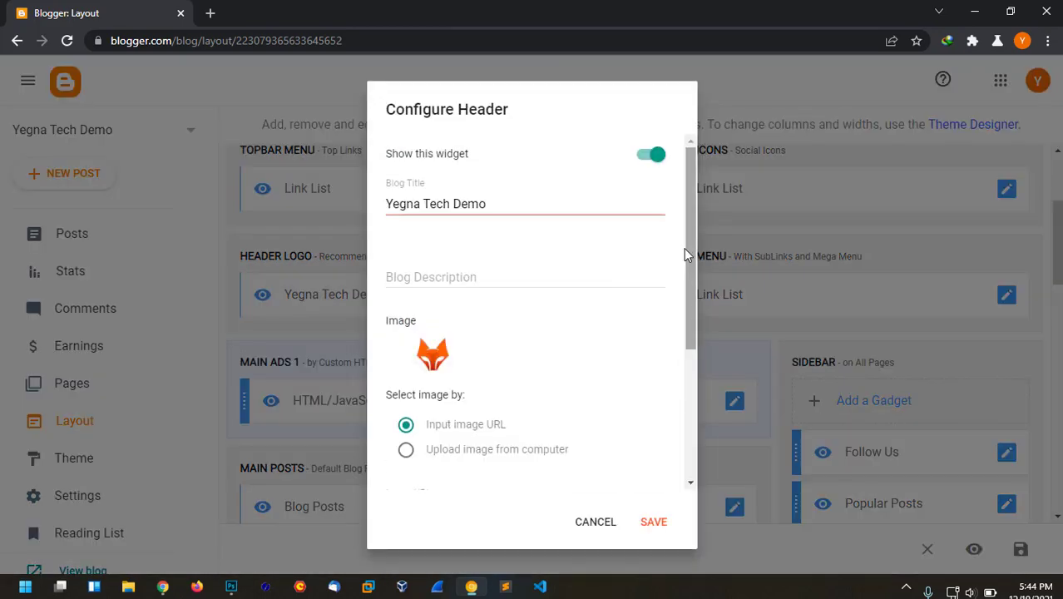
Step: Change the header's image source from image URL to upload from computer
drag(687, 246, 687, 278)
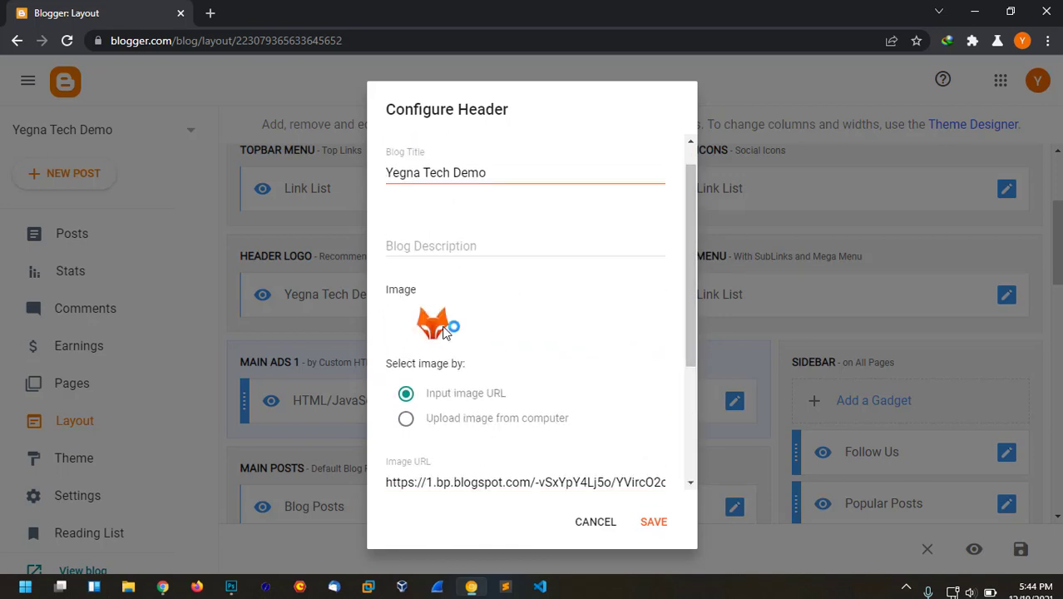
drag(693, 331, 699, 443)
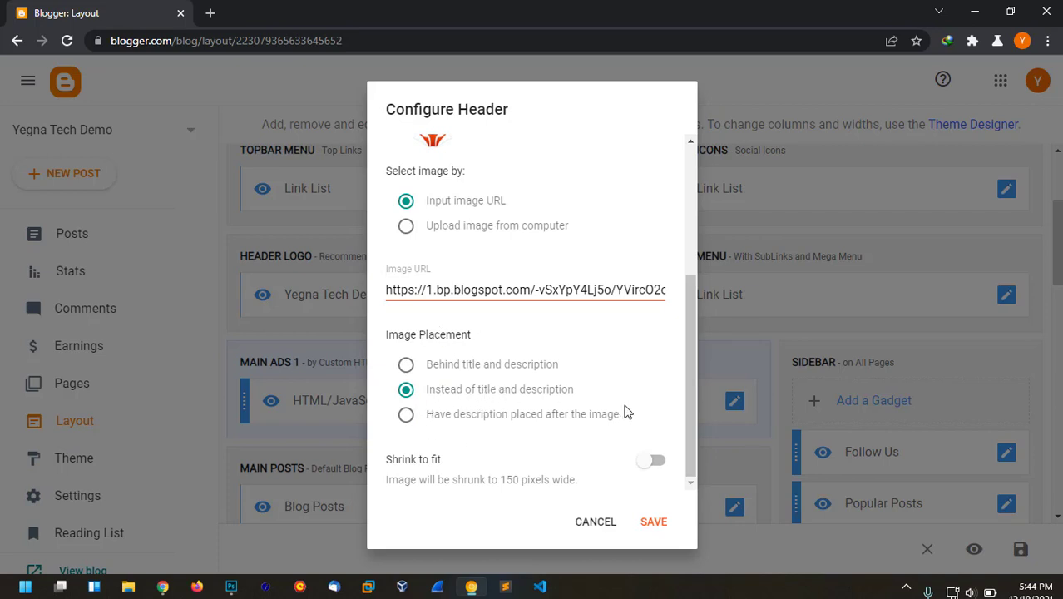
click(580, 291)
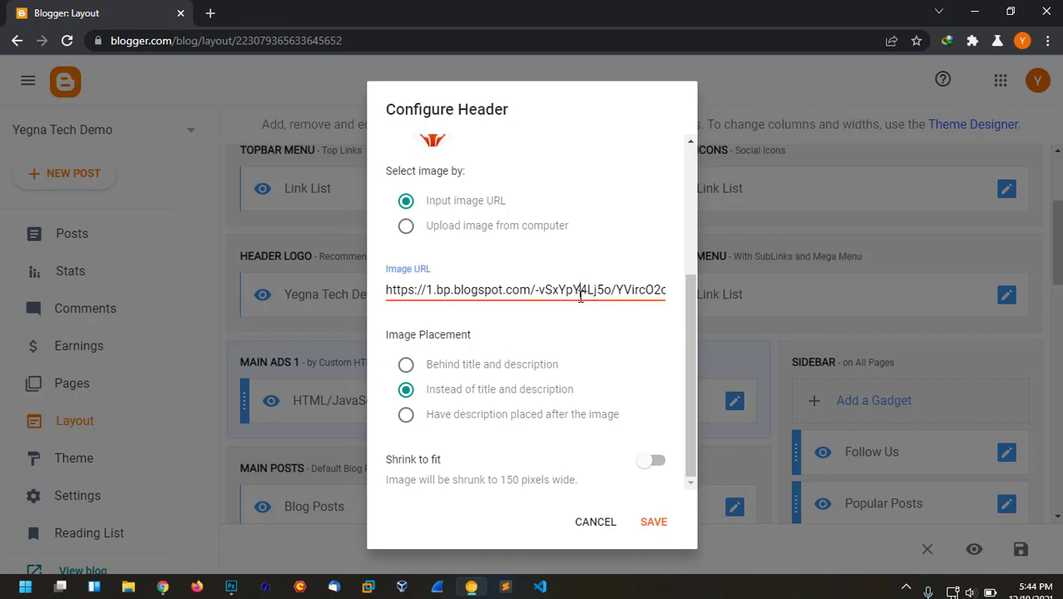
click(406, 228)
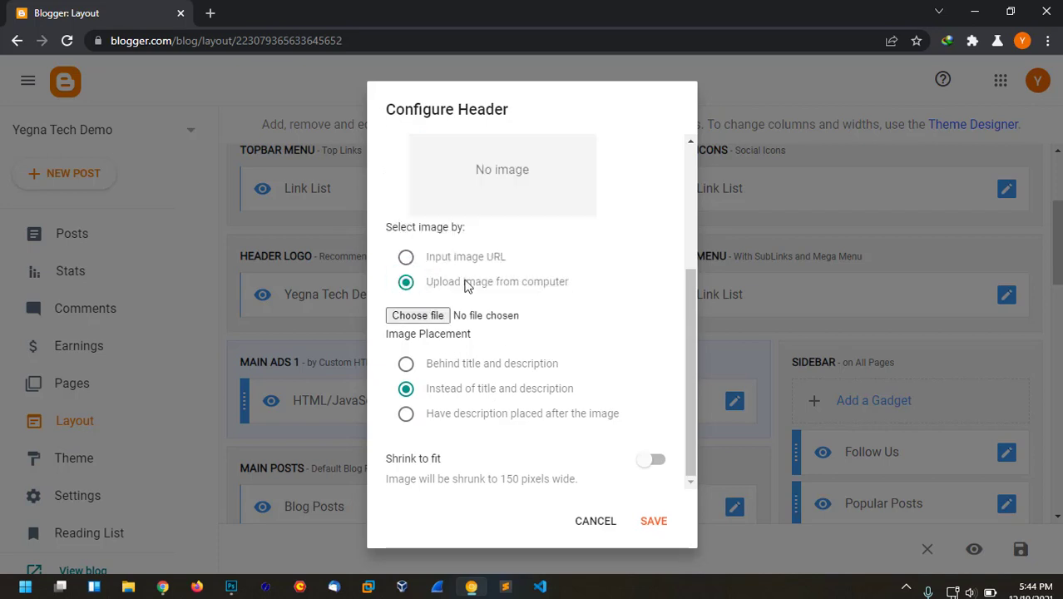
Step: Choose the bloglogo image from the Music folder as the header image
click(430, 318)
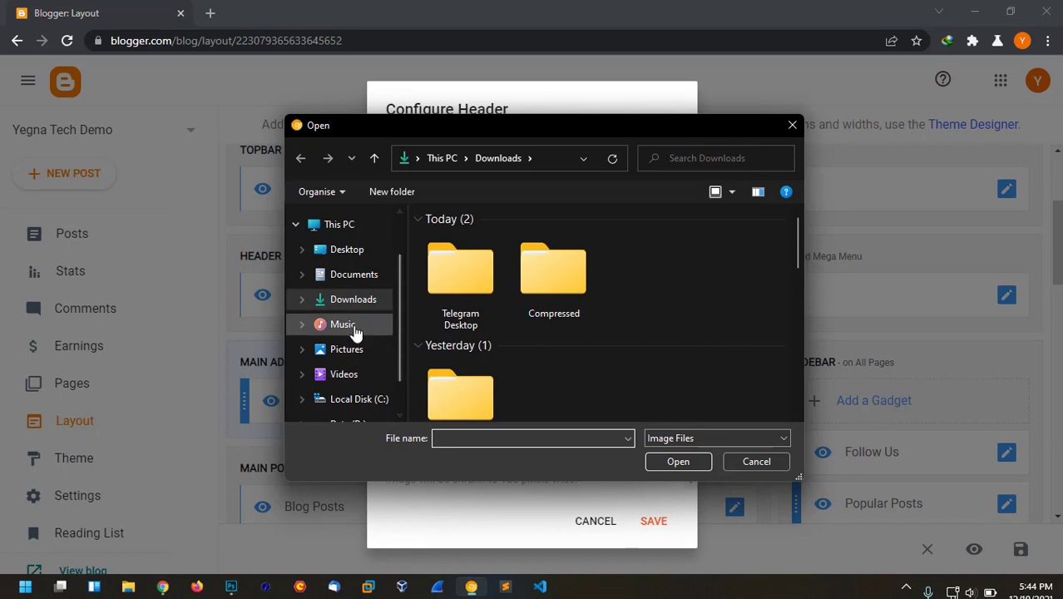
click(356, 329)
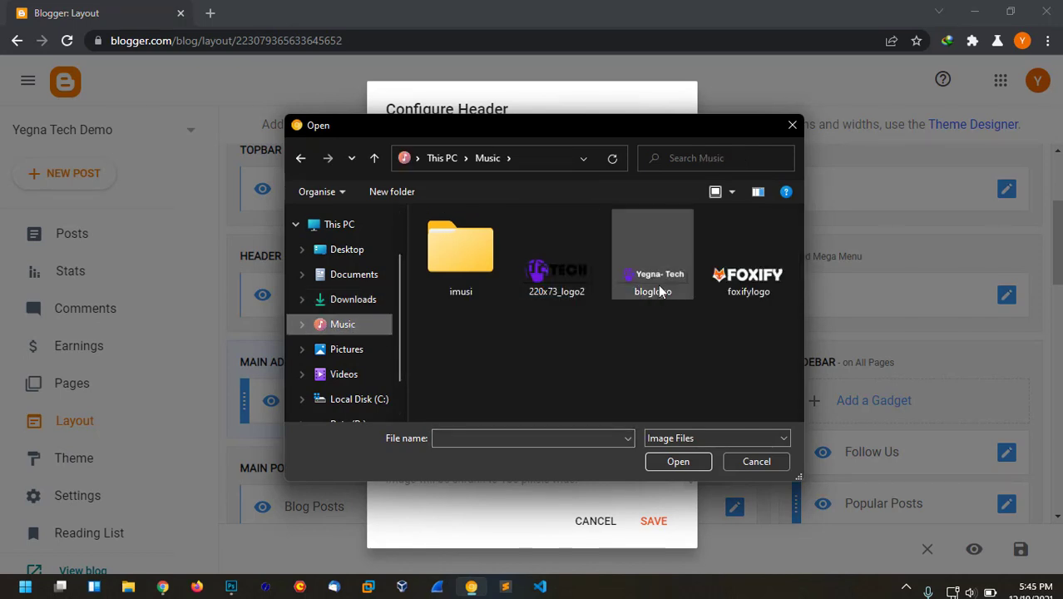
click(659, 289)
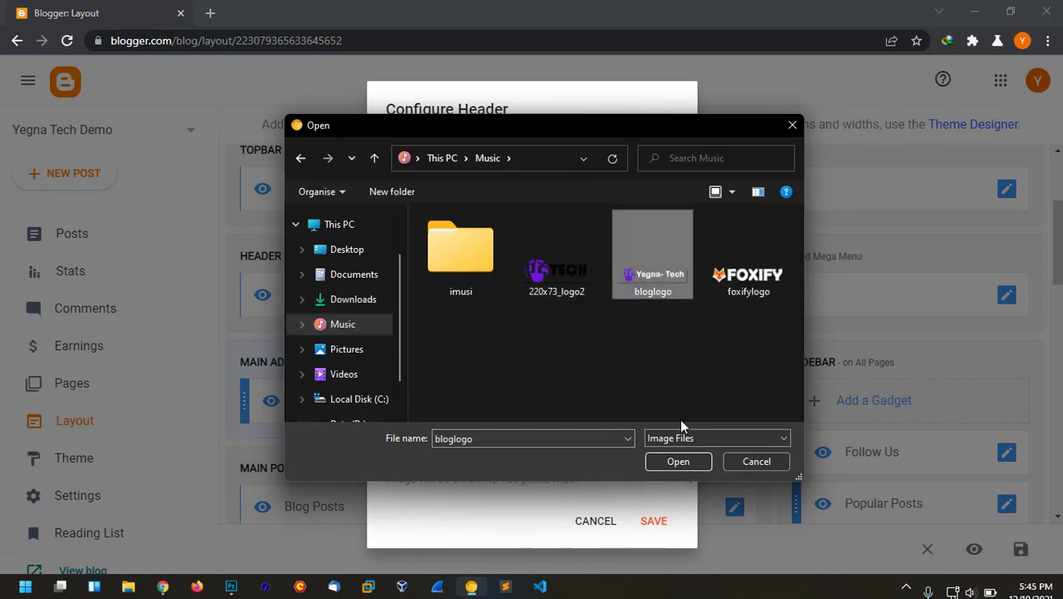
click(678, 462)
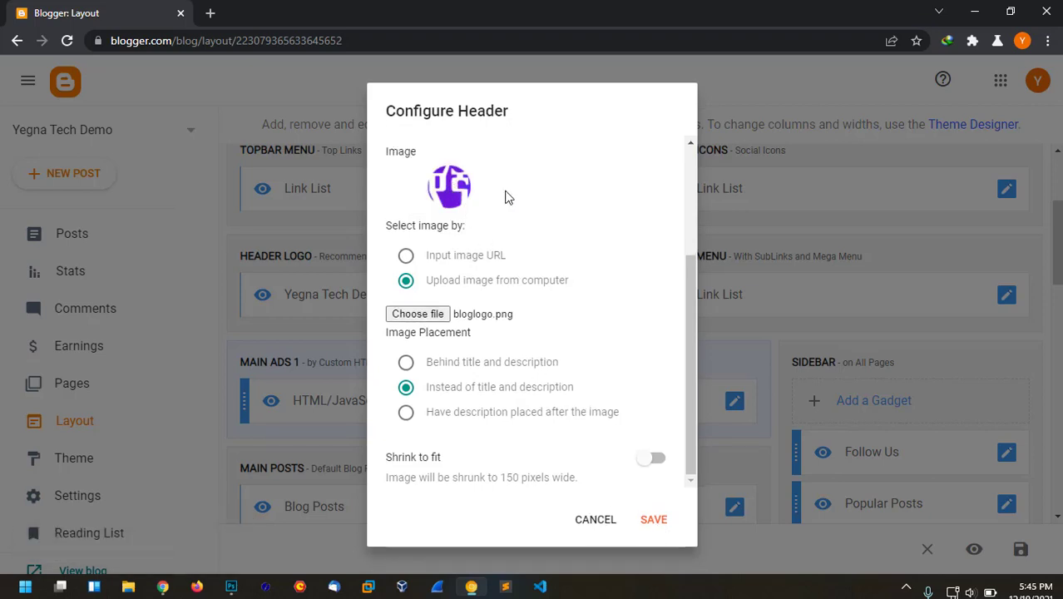
Step: Save the header configuration and view the live blog to check its header logo
click(656, 520)
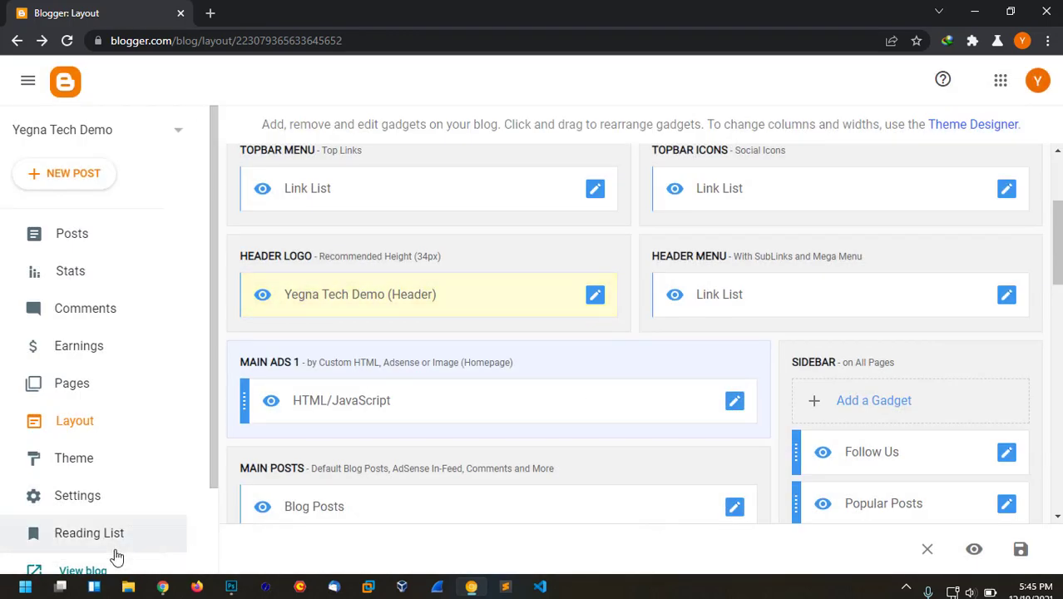
click(87, 571)
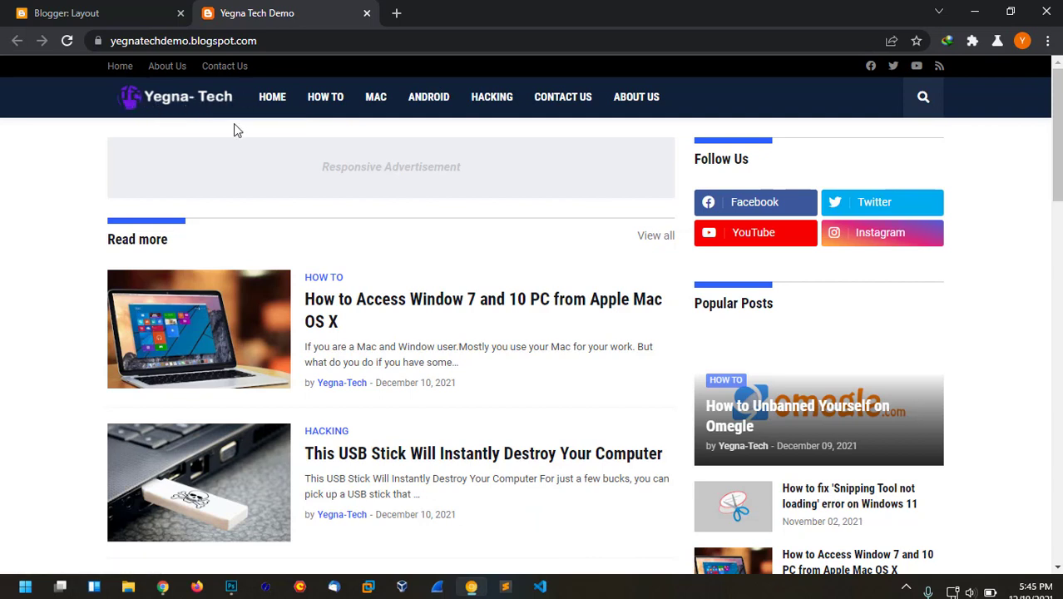
drag(1056, 135, 1056, 104)
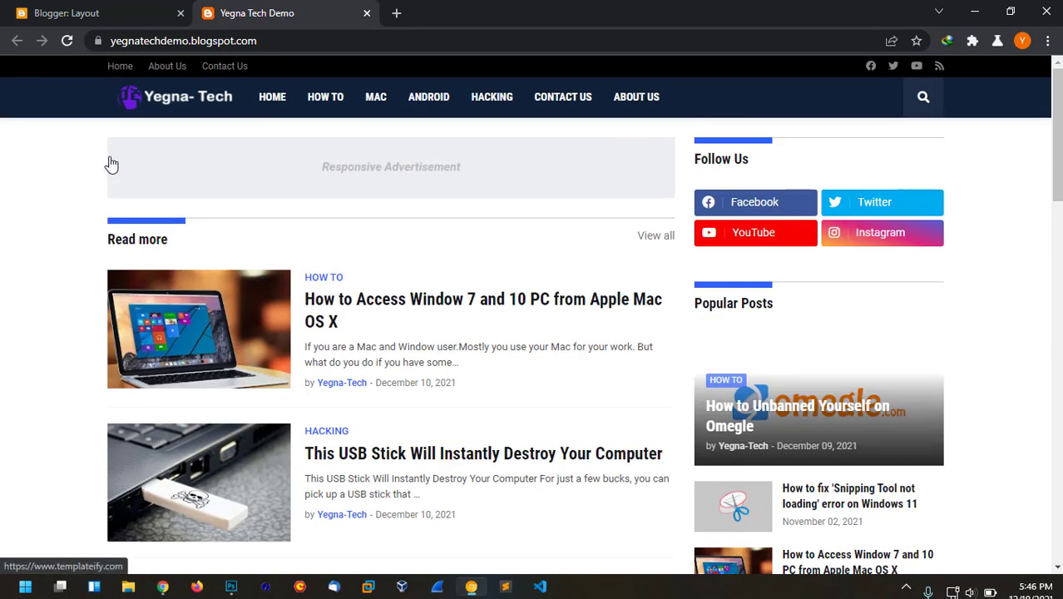